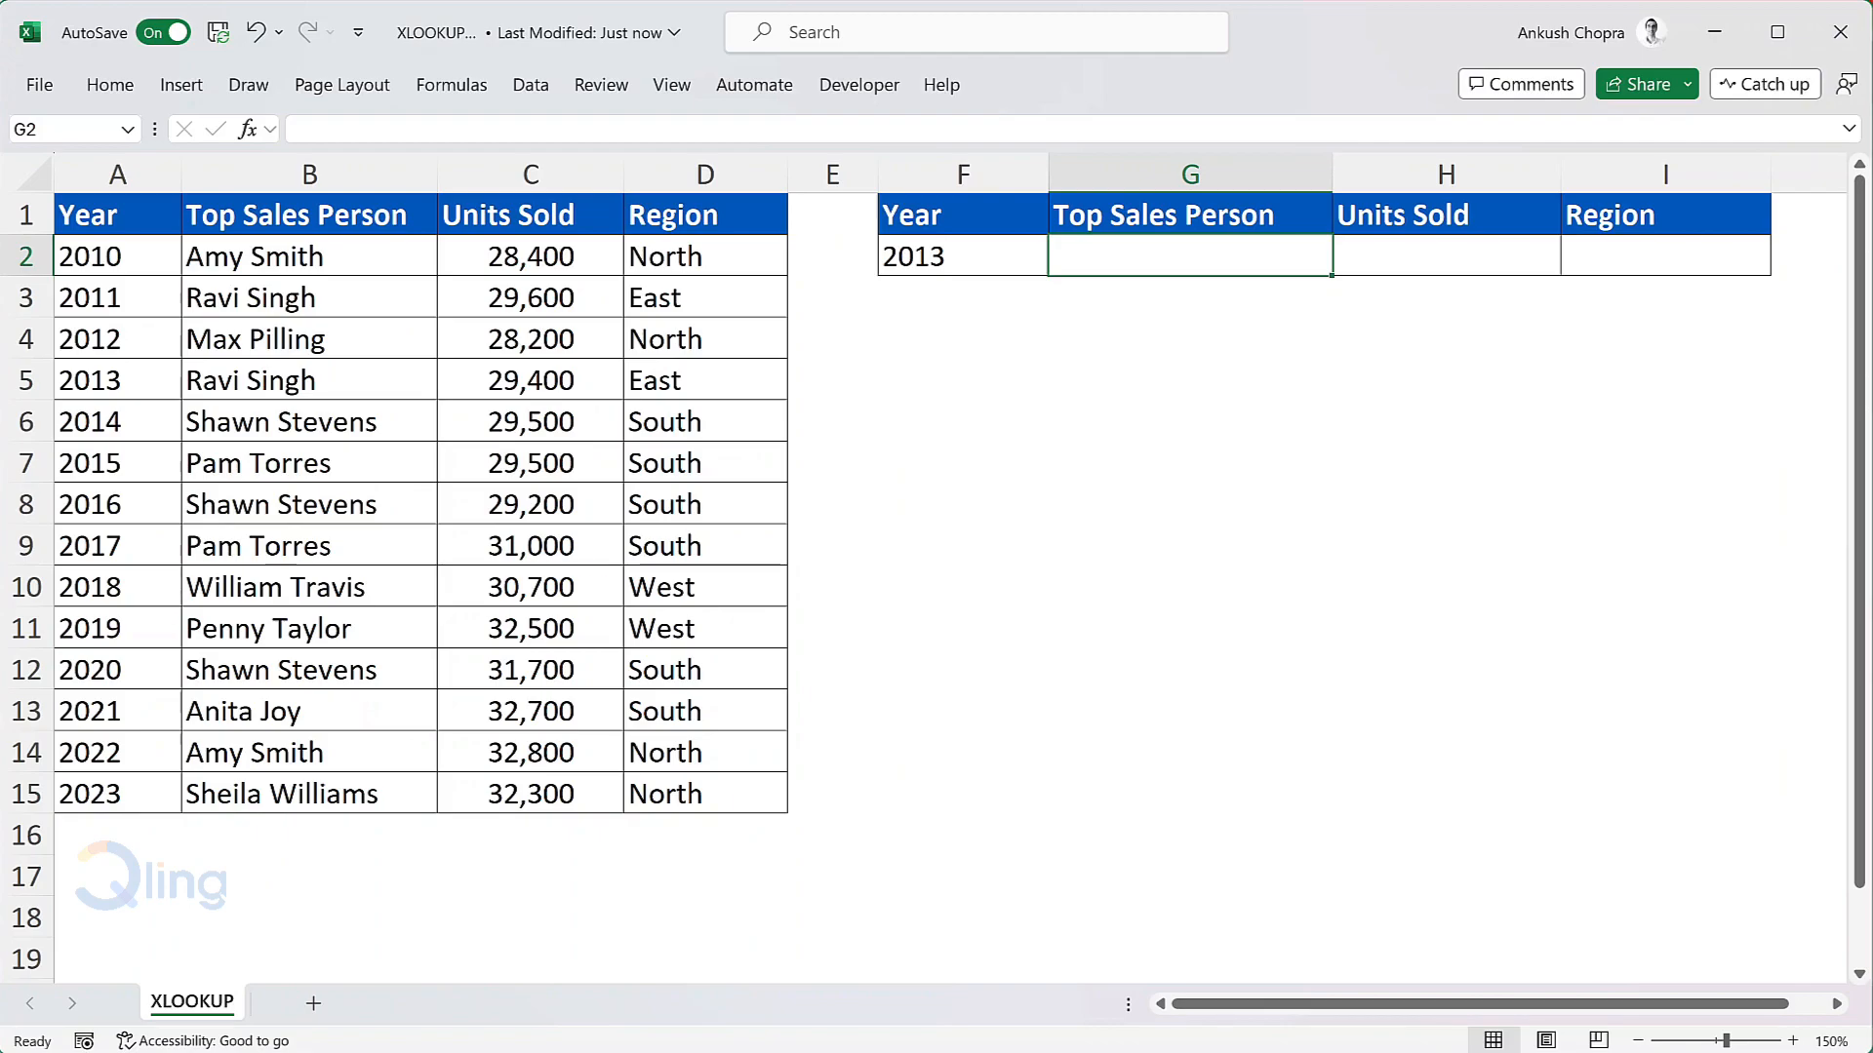
Step: Enter =XLOOKUP(F2,A2:A15,B2:B15) in G2 to return the top sales person for the lookup year
{"action": "type", "text": "=xlook"}
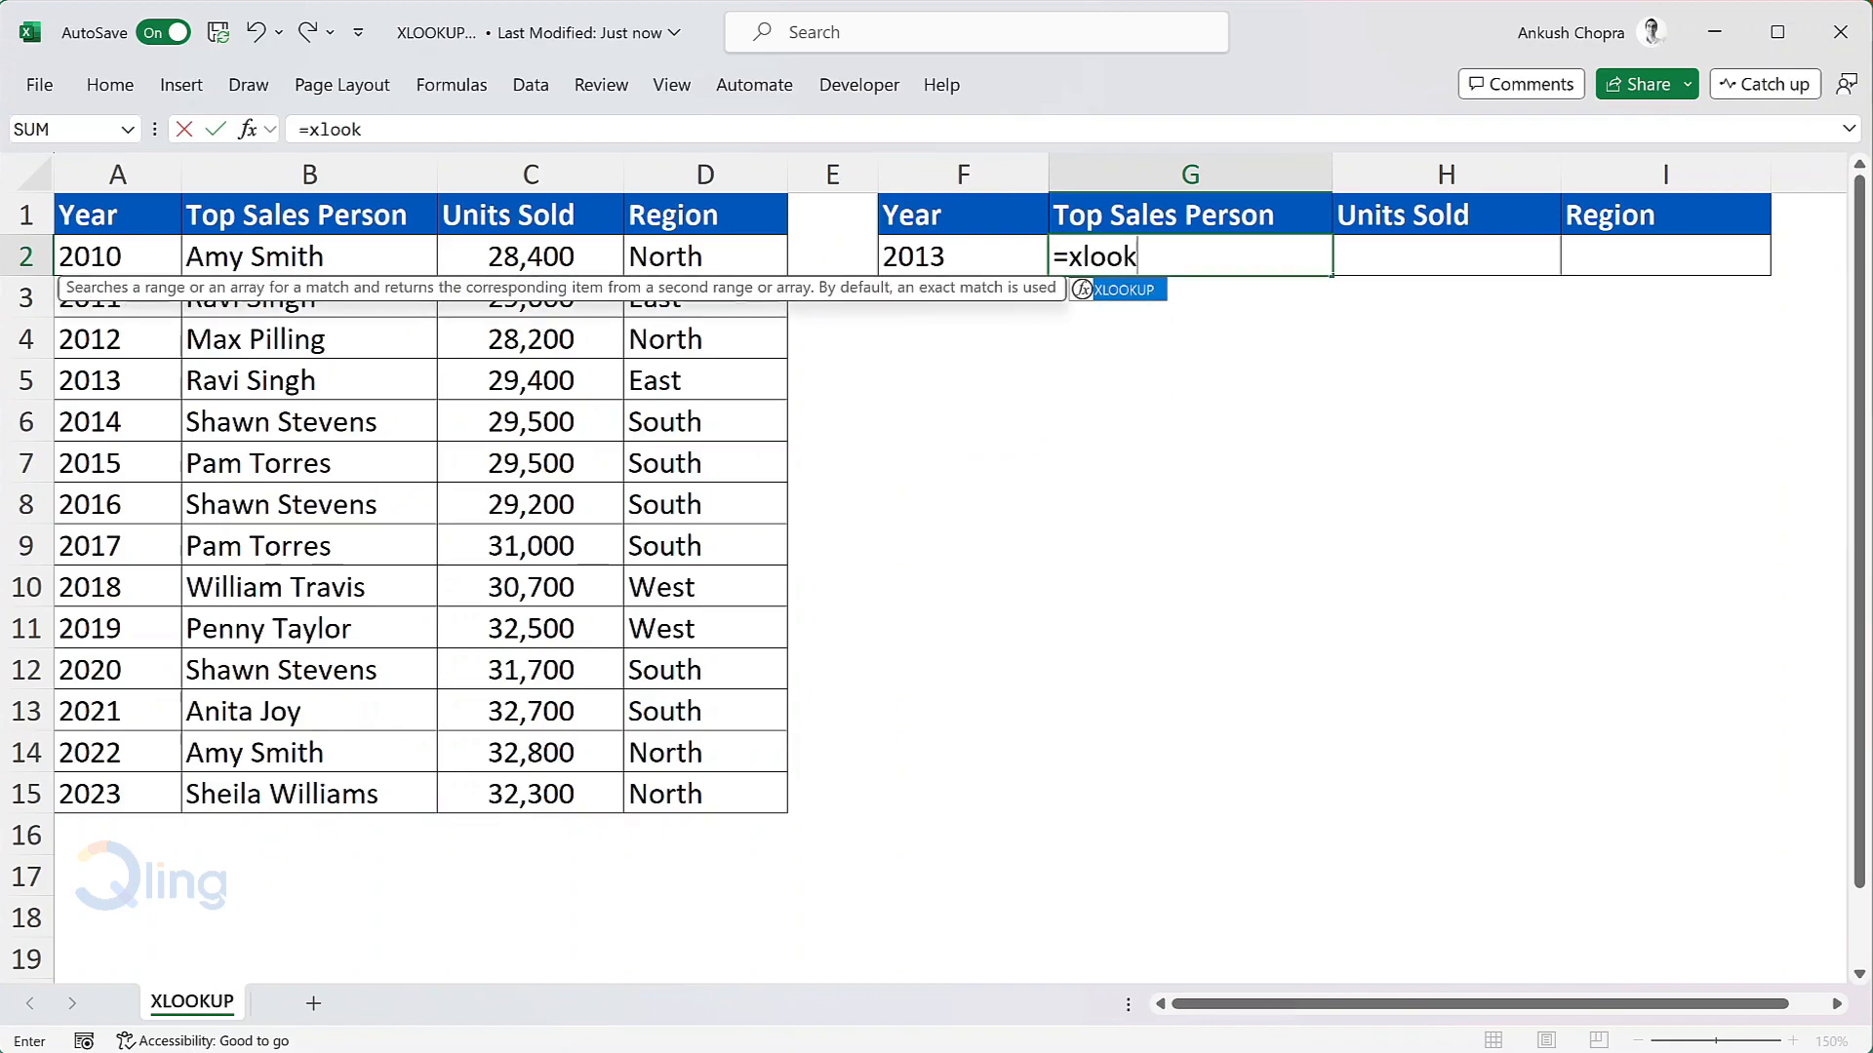
{"action": "key", "text": "Tab"}
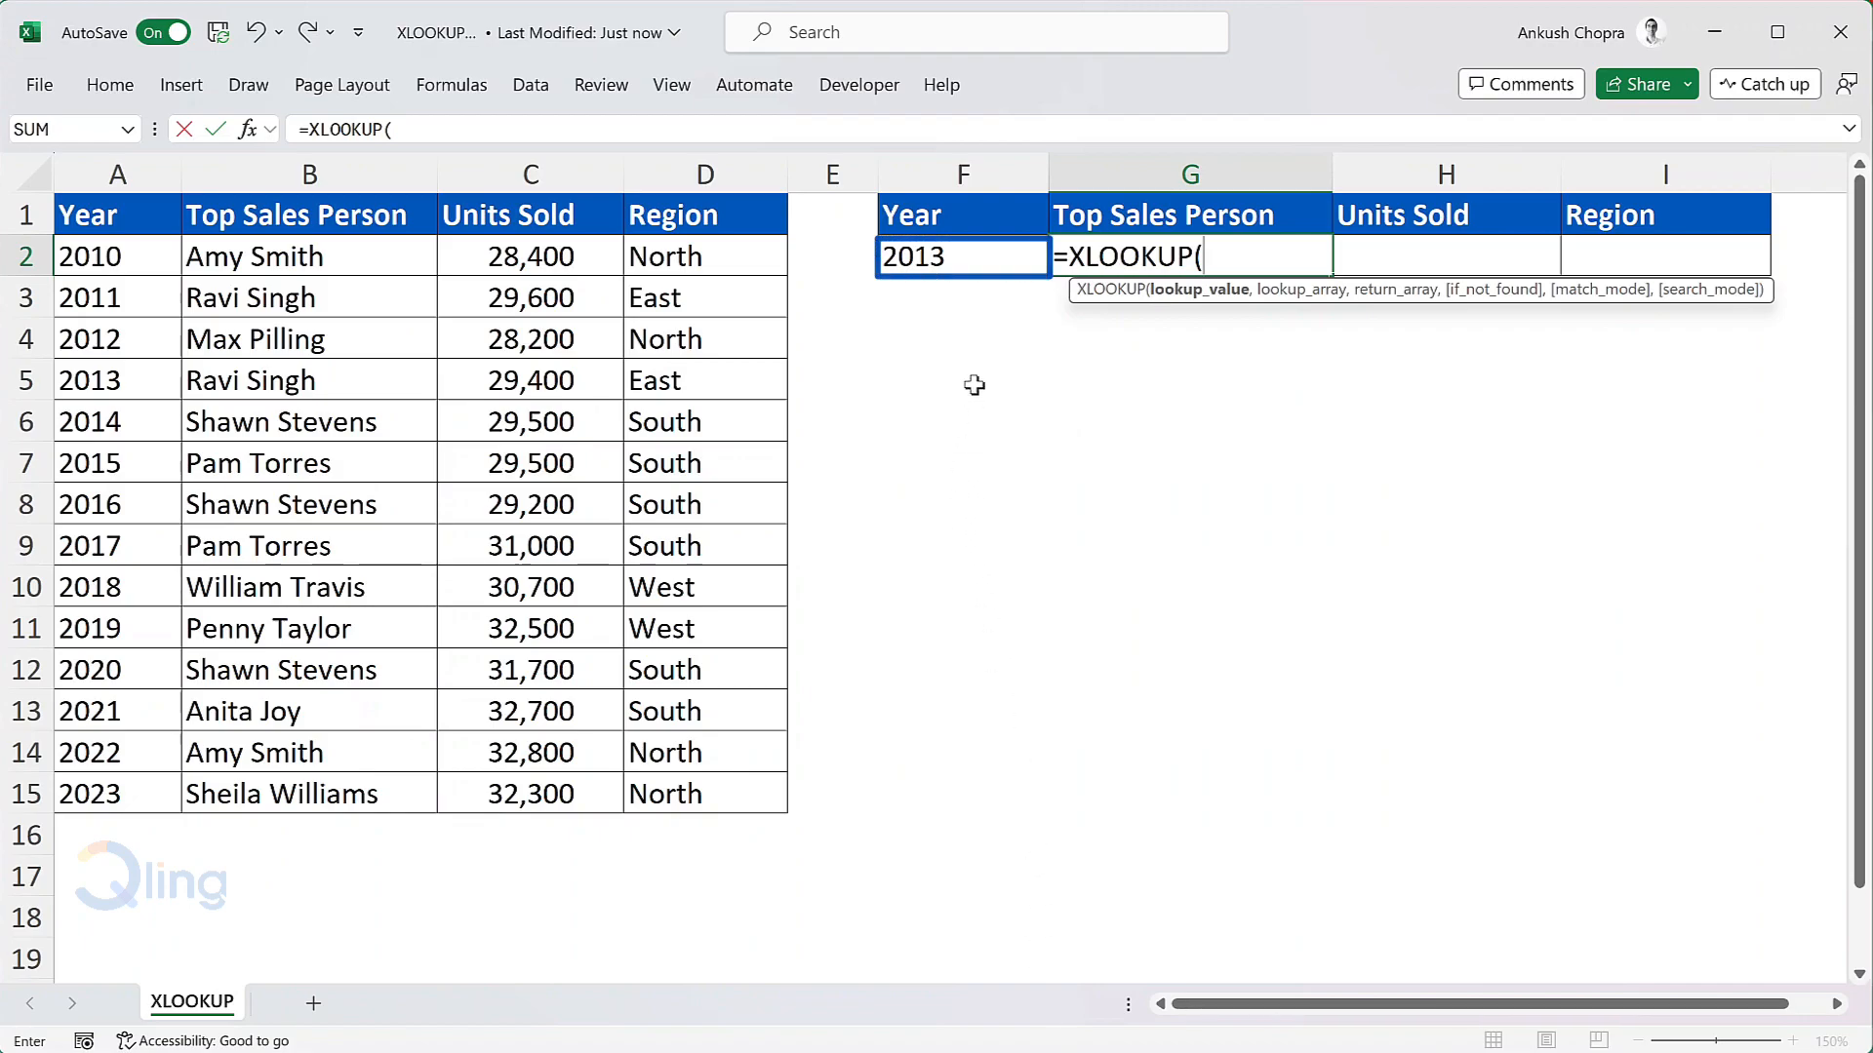
{"action": "left_click", "coordinate": [988, 263]}
{"action": "type", "text": ","}
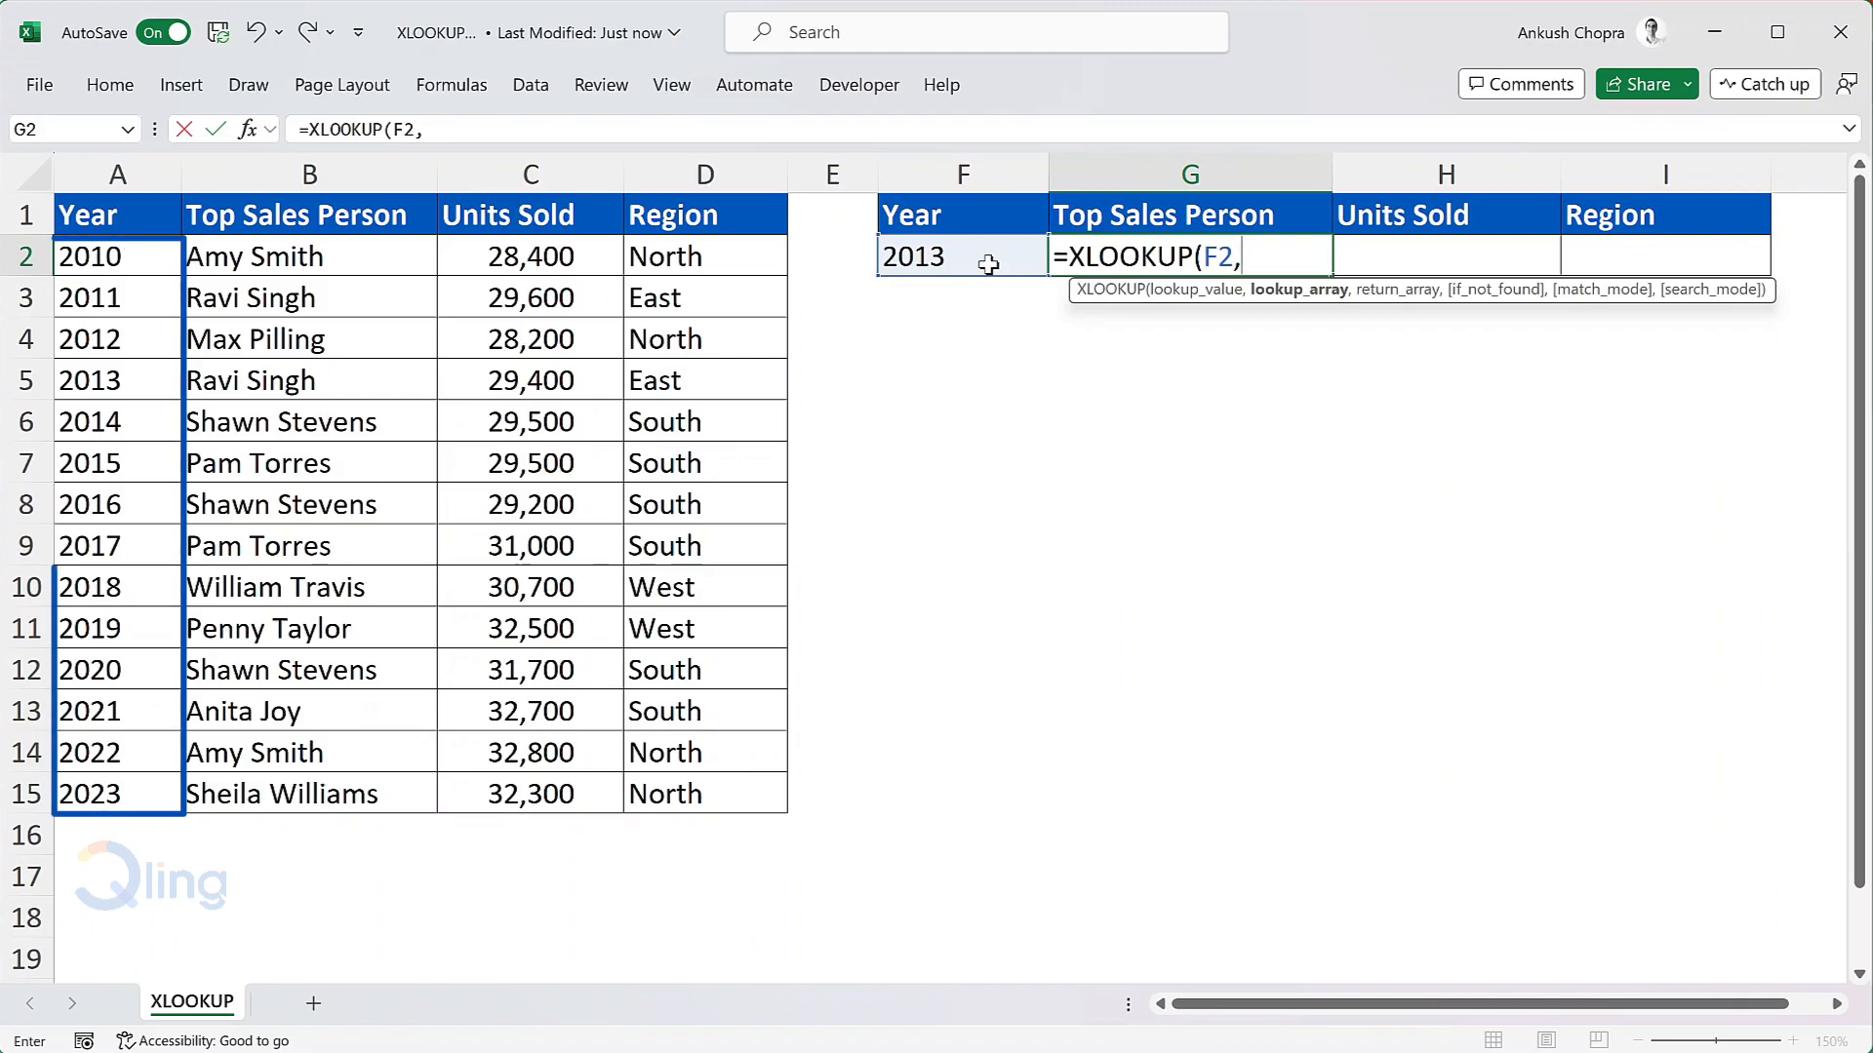
{"action": "left_click_drag", "start_coordinate": [142, 255], "coordinate": [84, 793]}
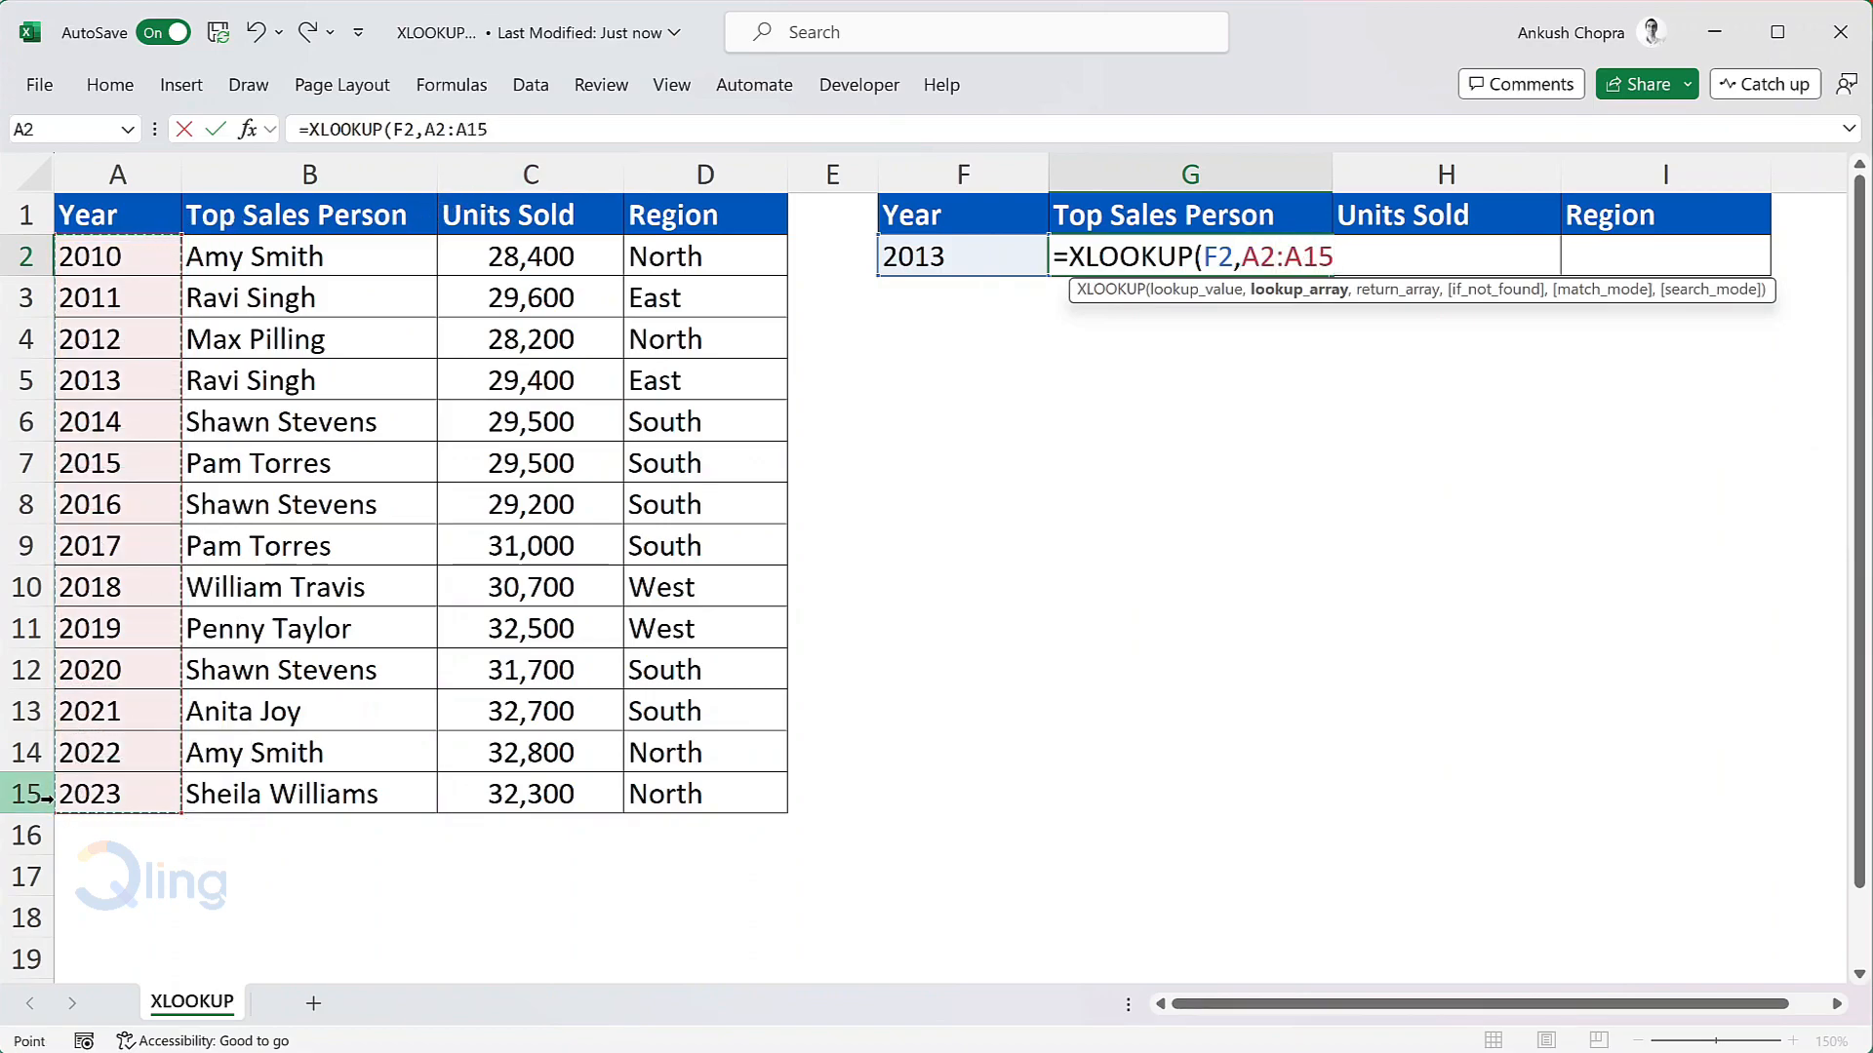
{"action": "type", "text": ","}
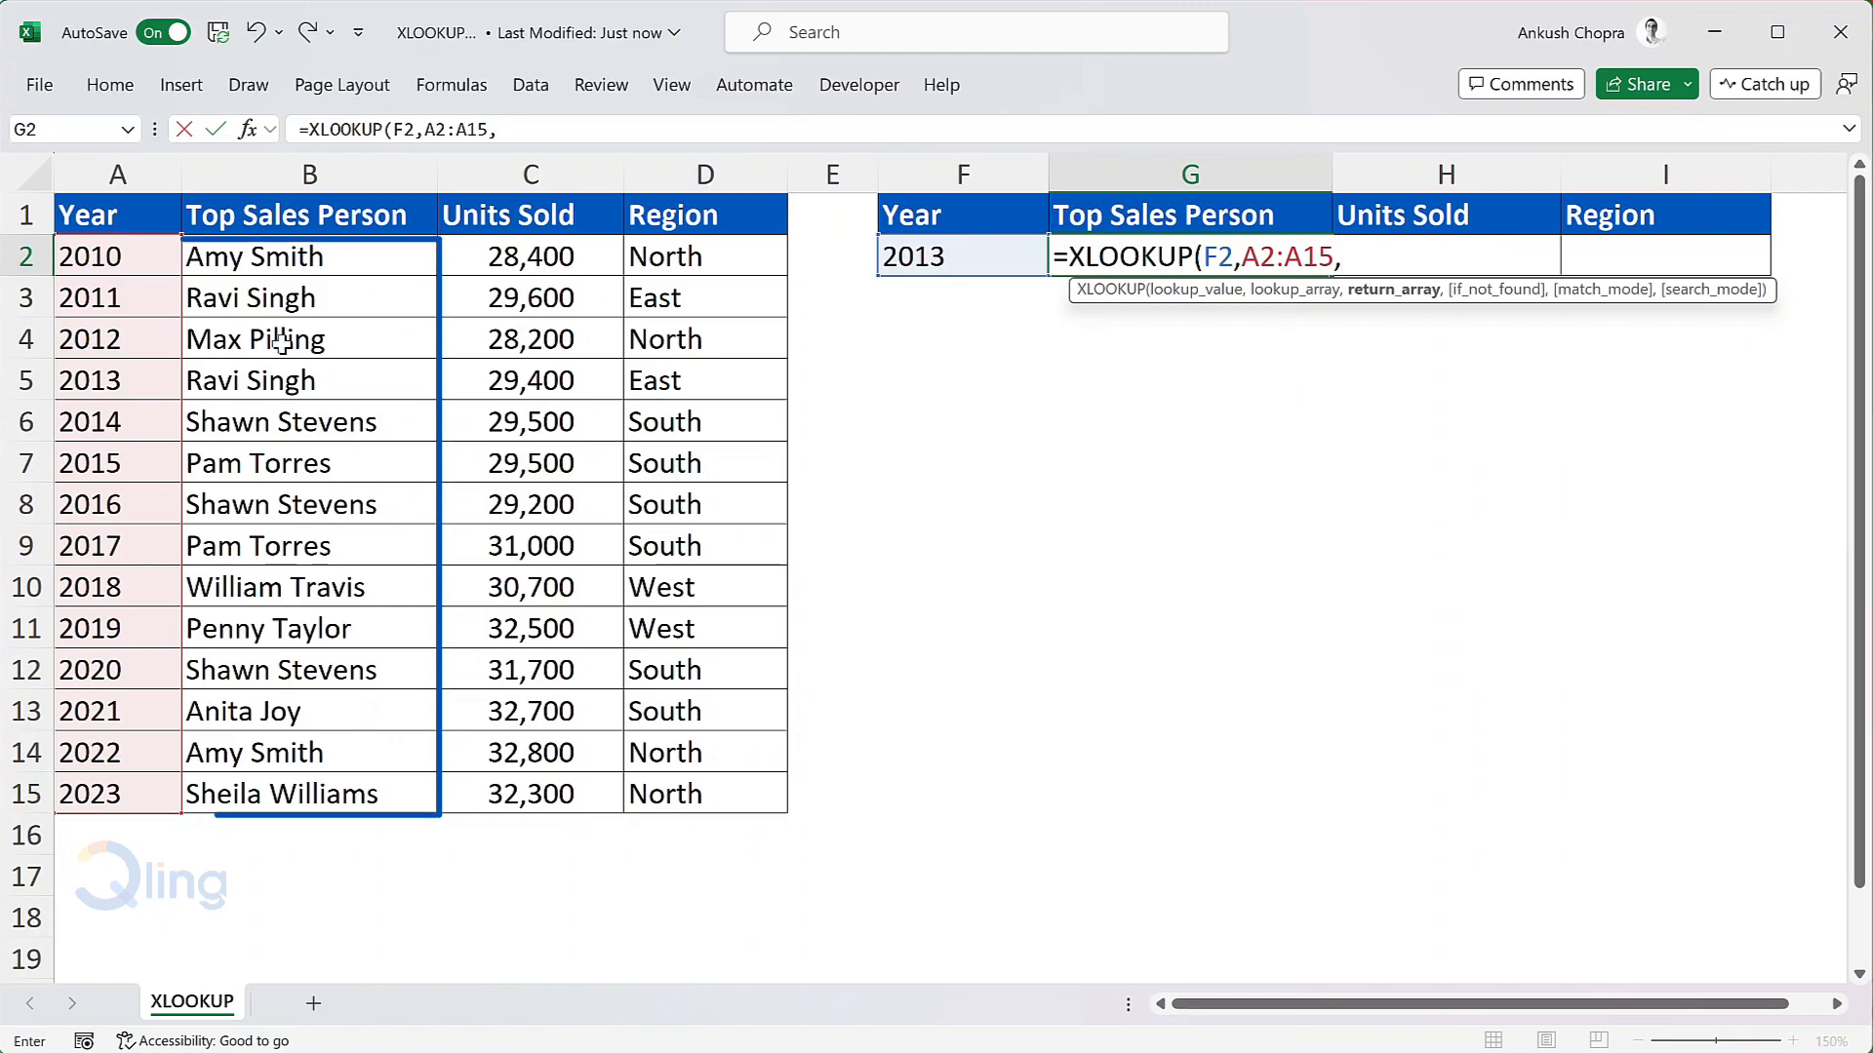
{"action": "left_click_drag", "start_coordinate": [372, 249], "coordinate": [292, 794]}
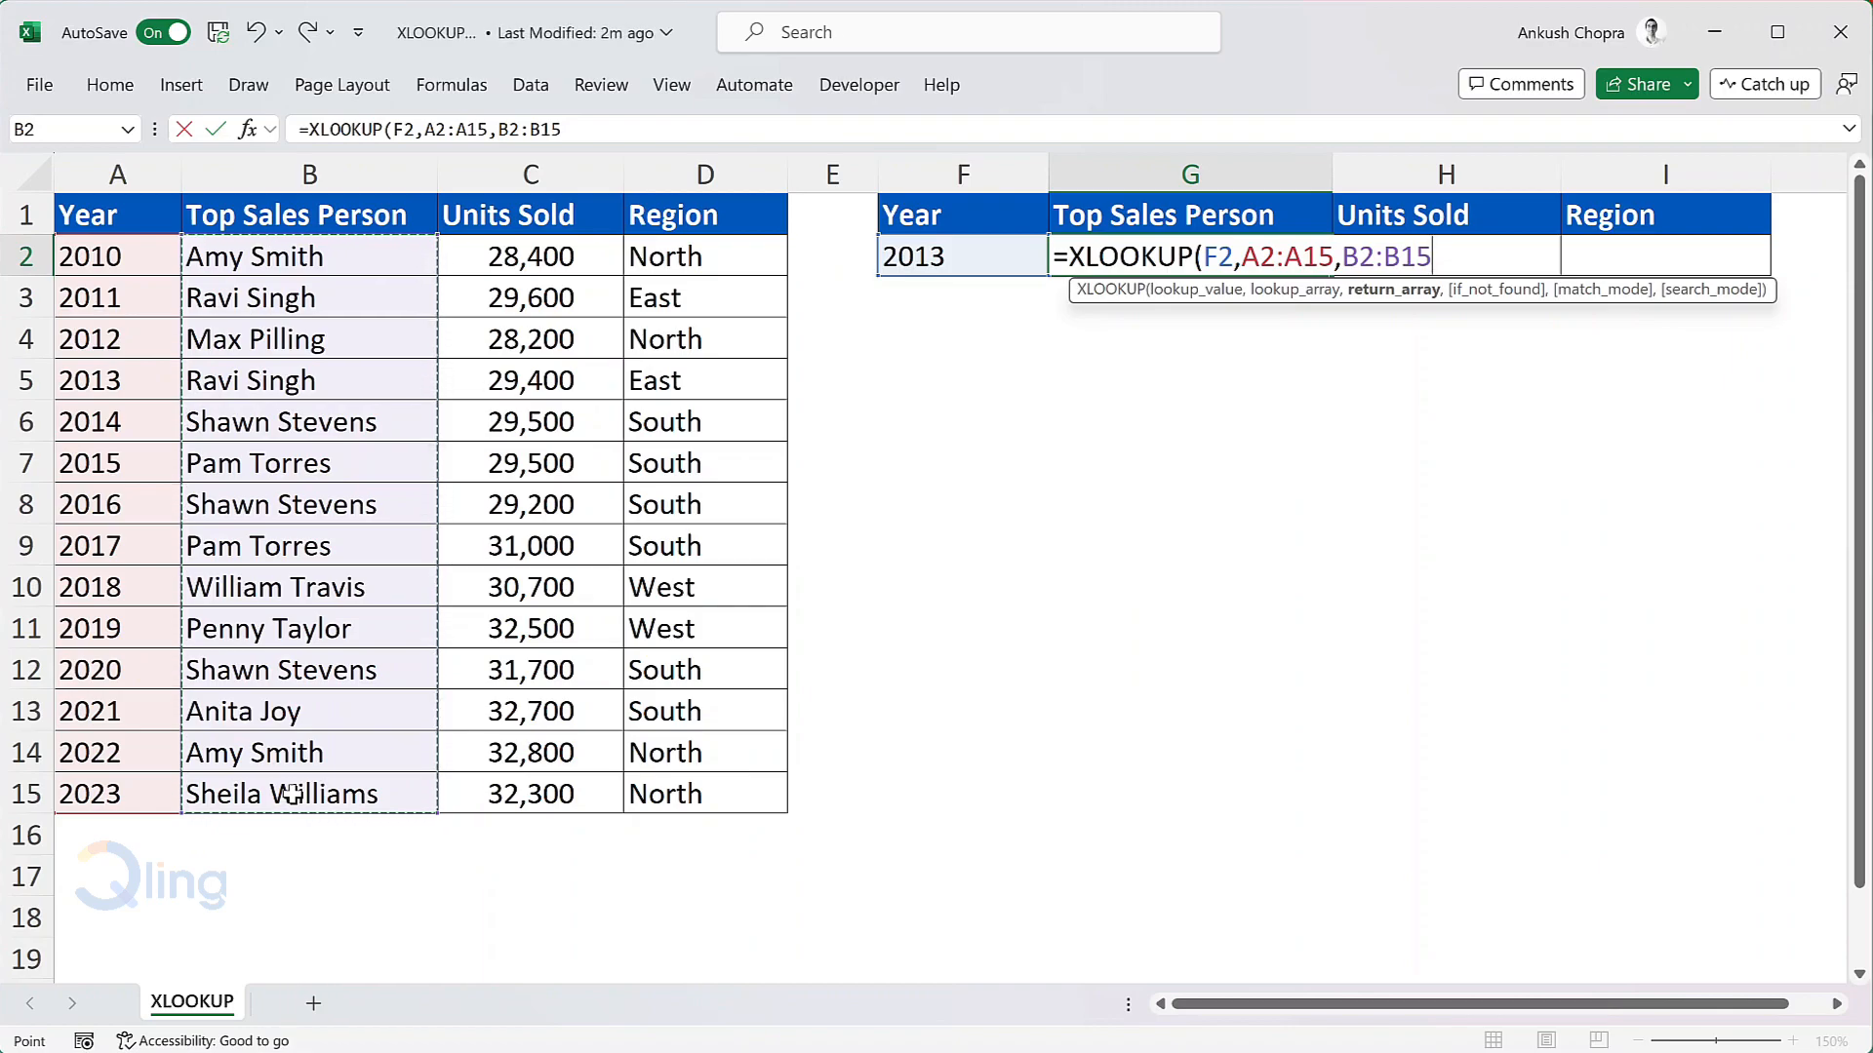
{"action": "type", "text": ")"}
{"action": "key", "text": "Return"}
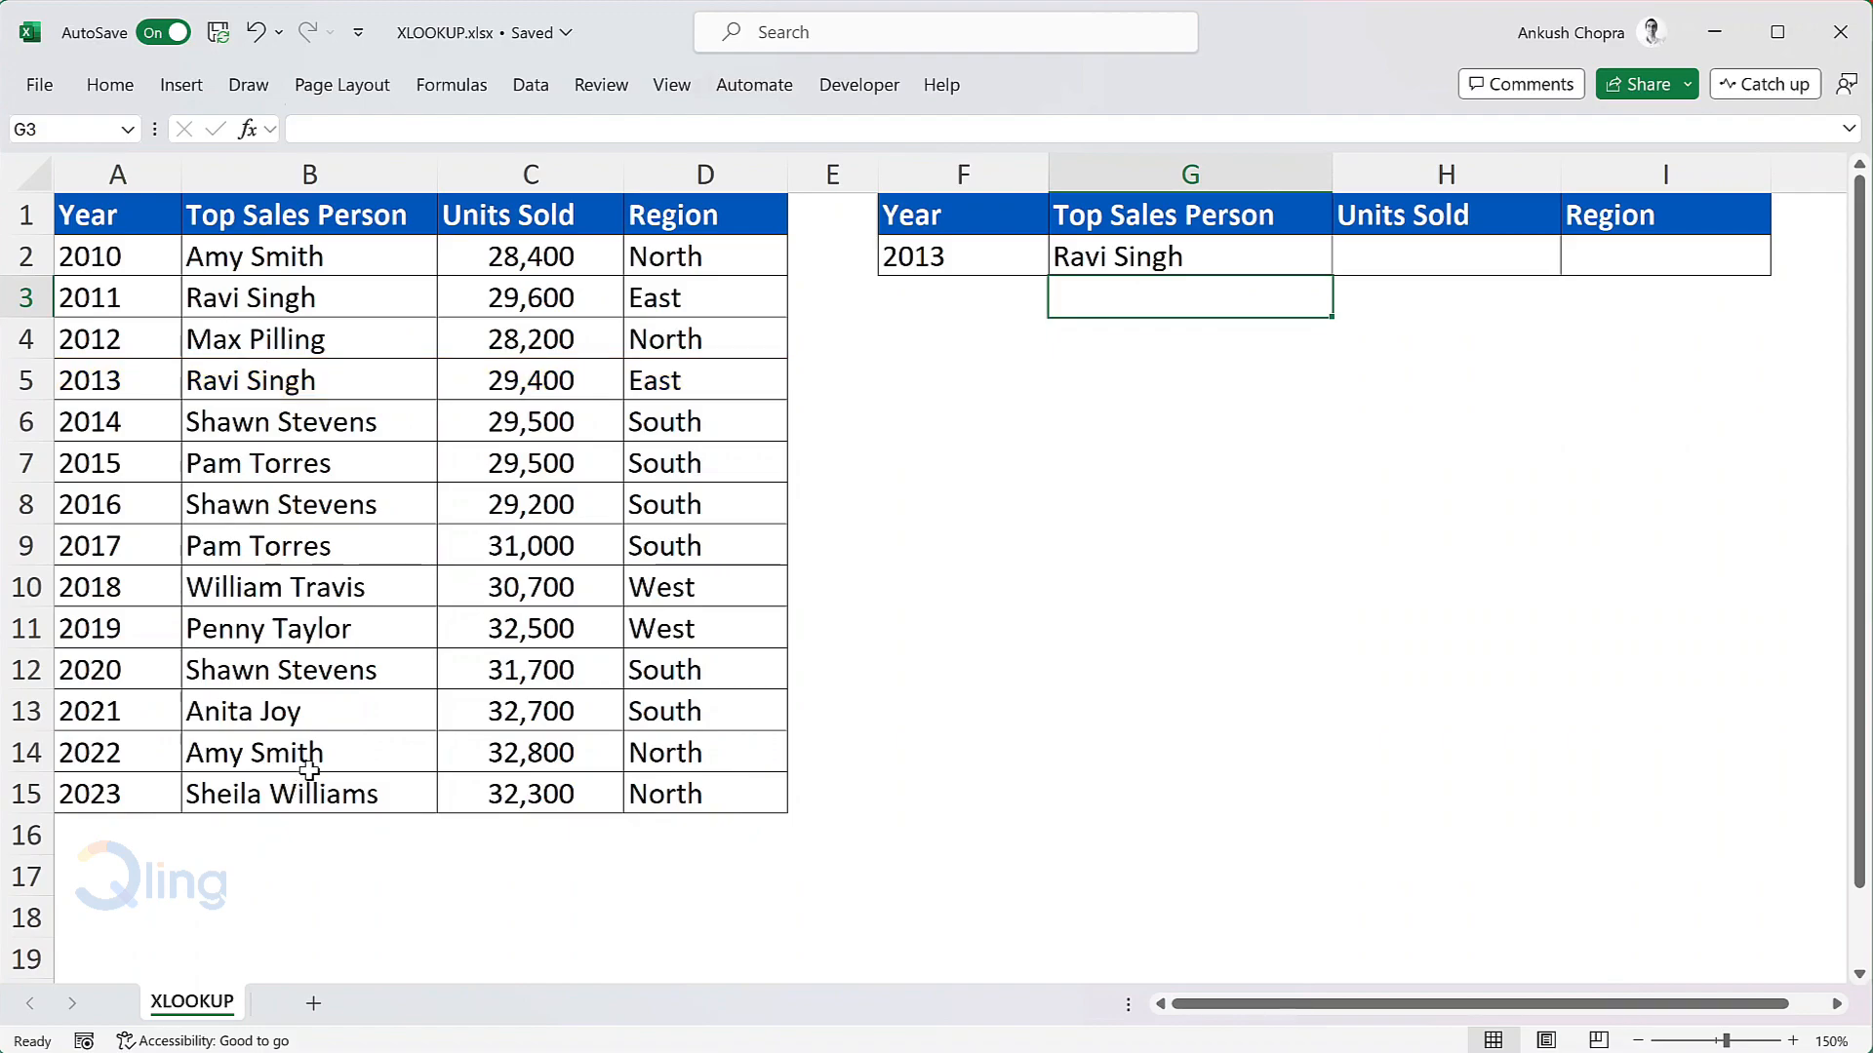
Step: Set the lookup year in F2 to 2018 to test the formula
{"action": "left_click", "coordinate": [935, 258]}
{"action": "type", "text": "2018"}
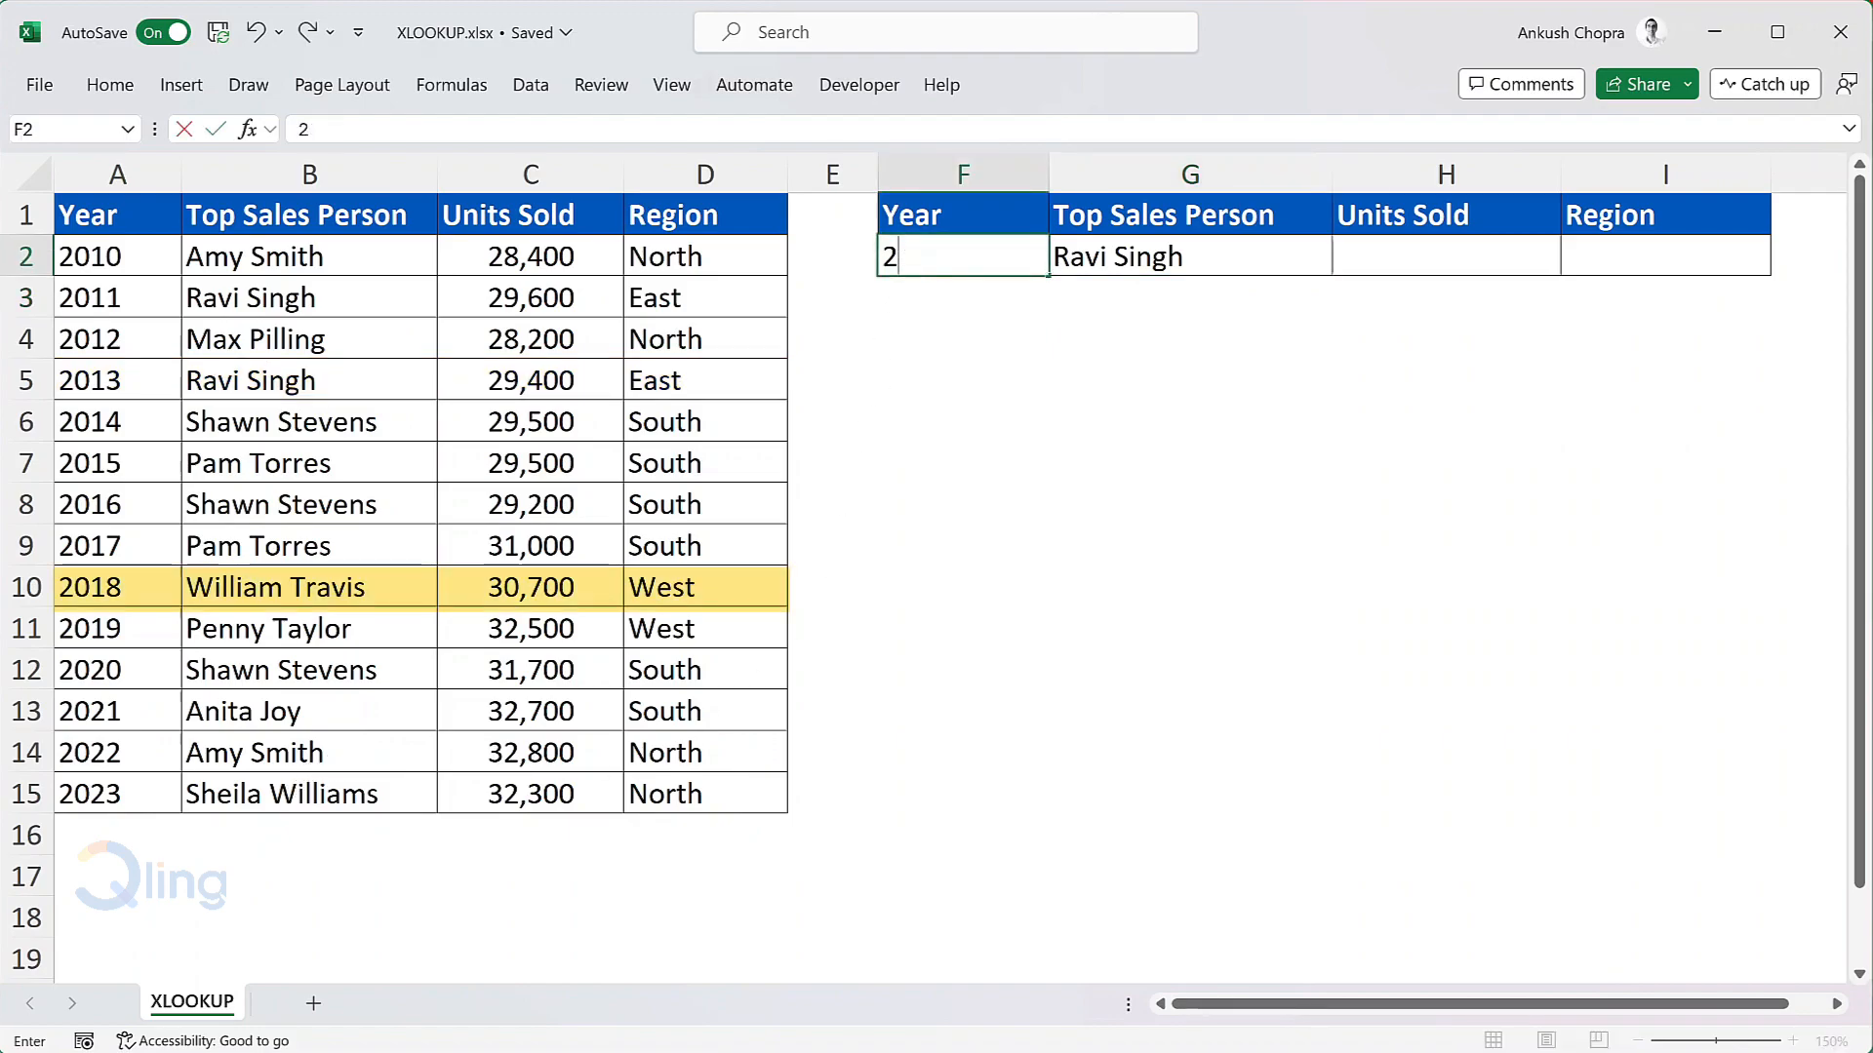
{"action": "key", "text": "Return"}
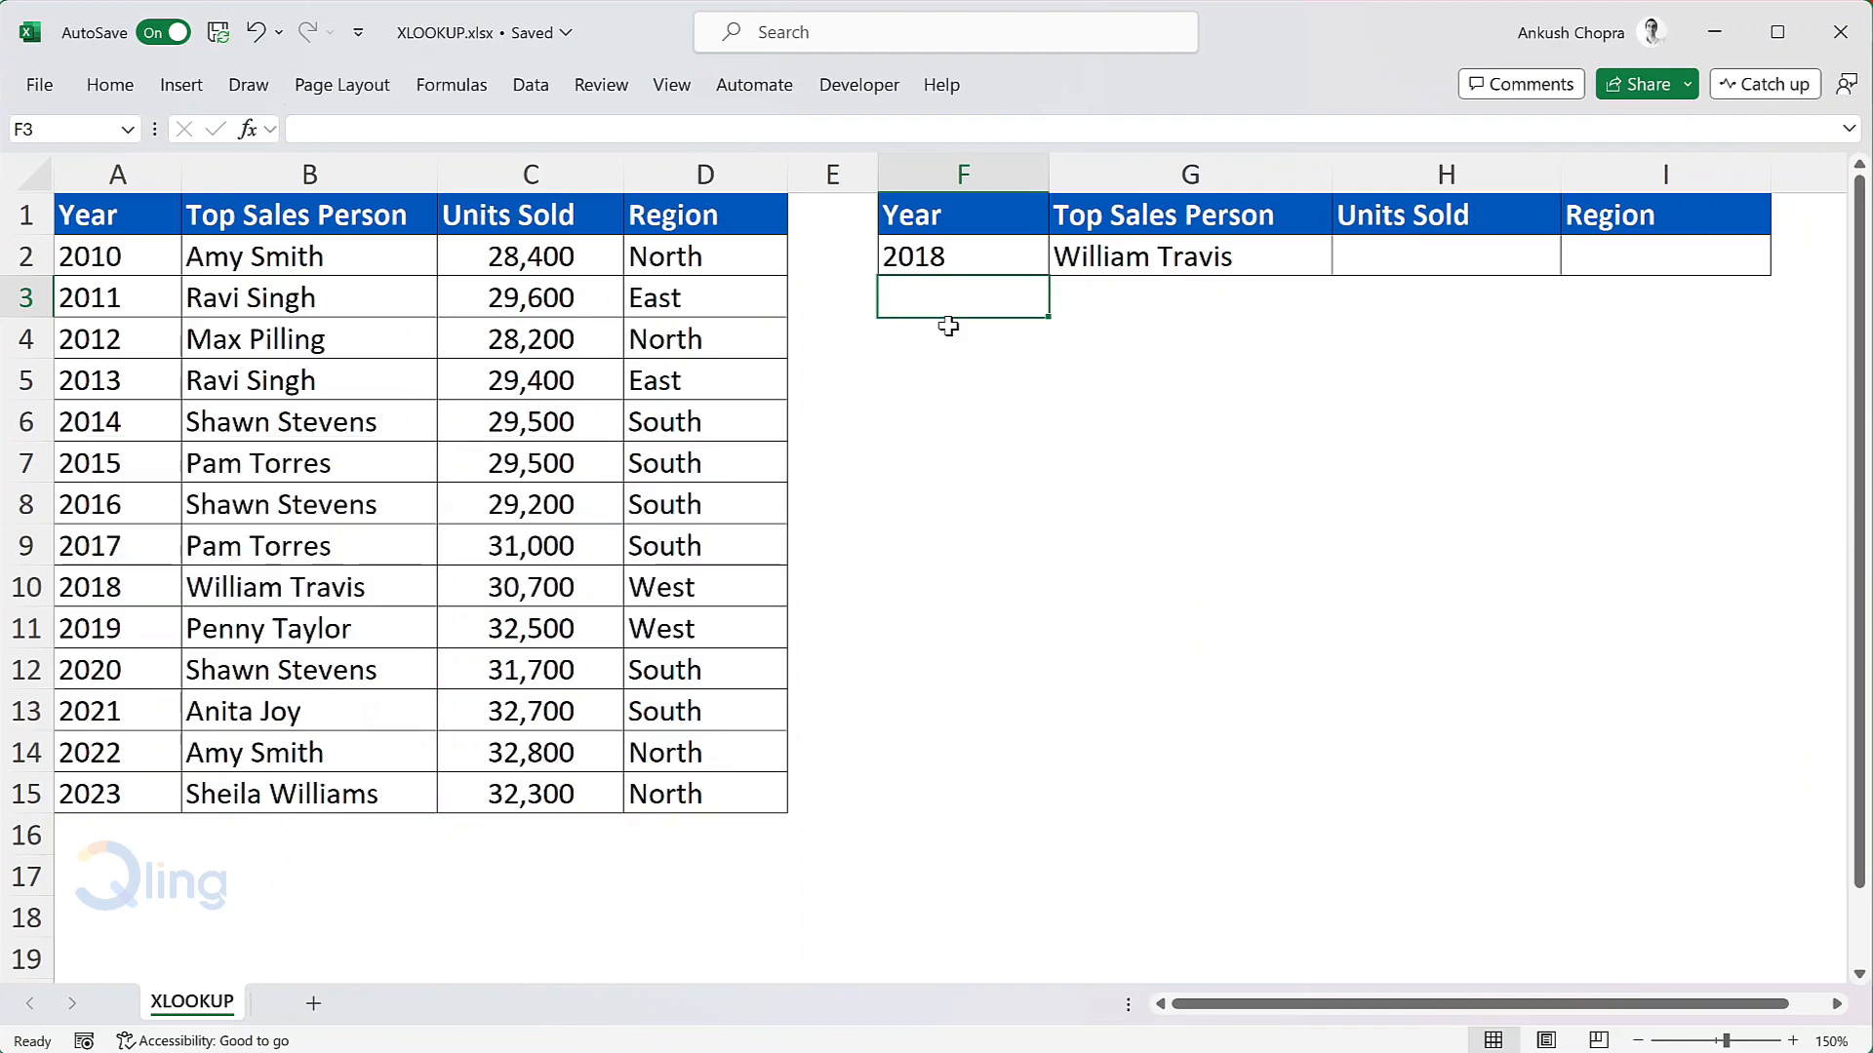
Step: Replace the year in F2 with =XLOOKUP(G2,B2:B15,A2:A15) to return the year for the sales person in G2
{"action": "key", "text": "Up"}
{"action": "key", "text": "Delete"}
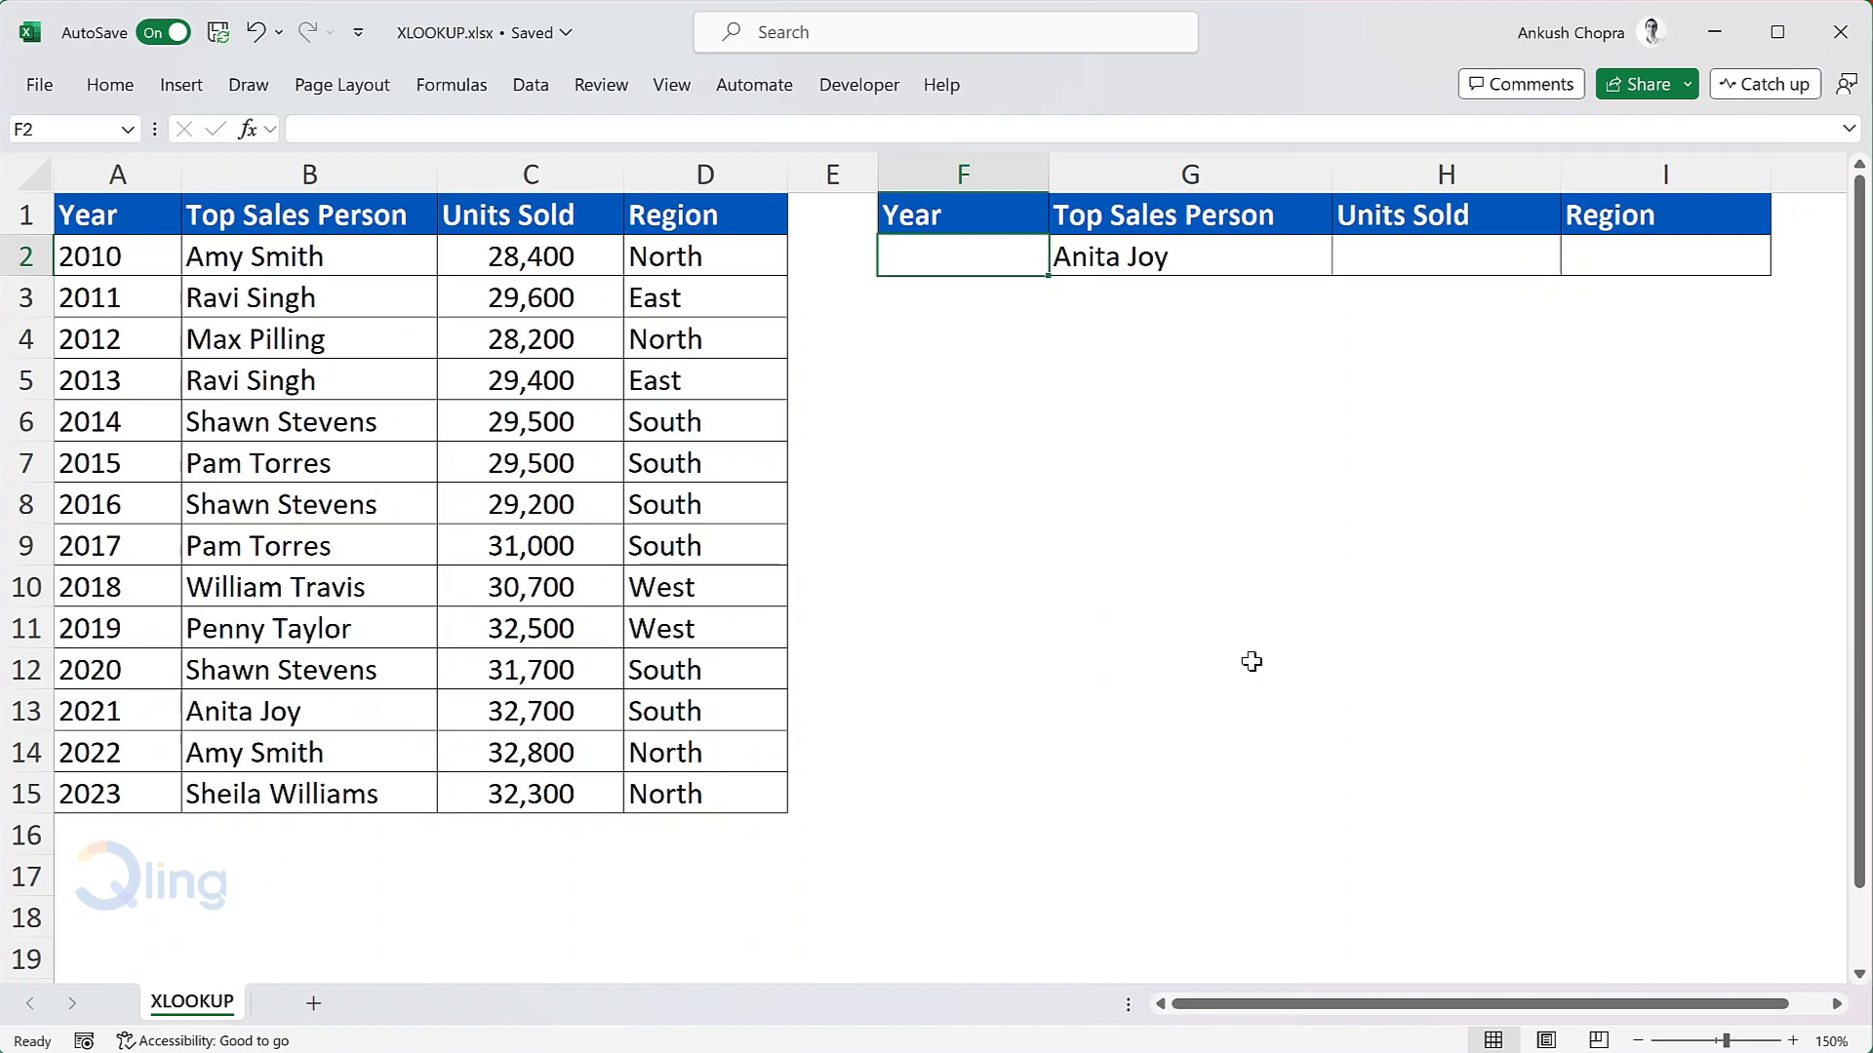
{"action": "type", "text": "=xlo"}
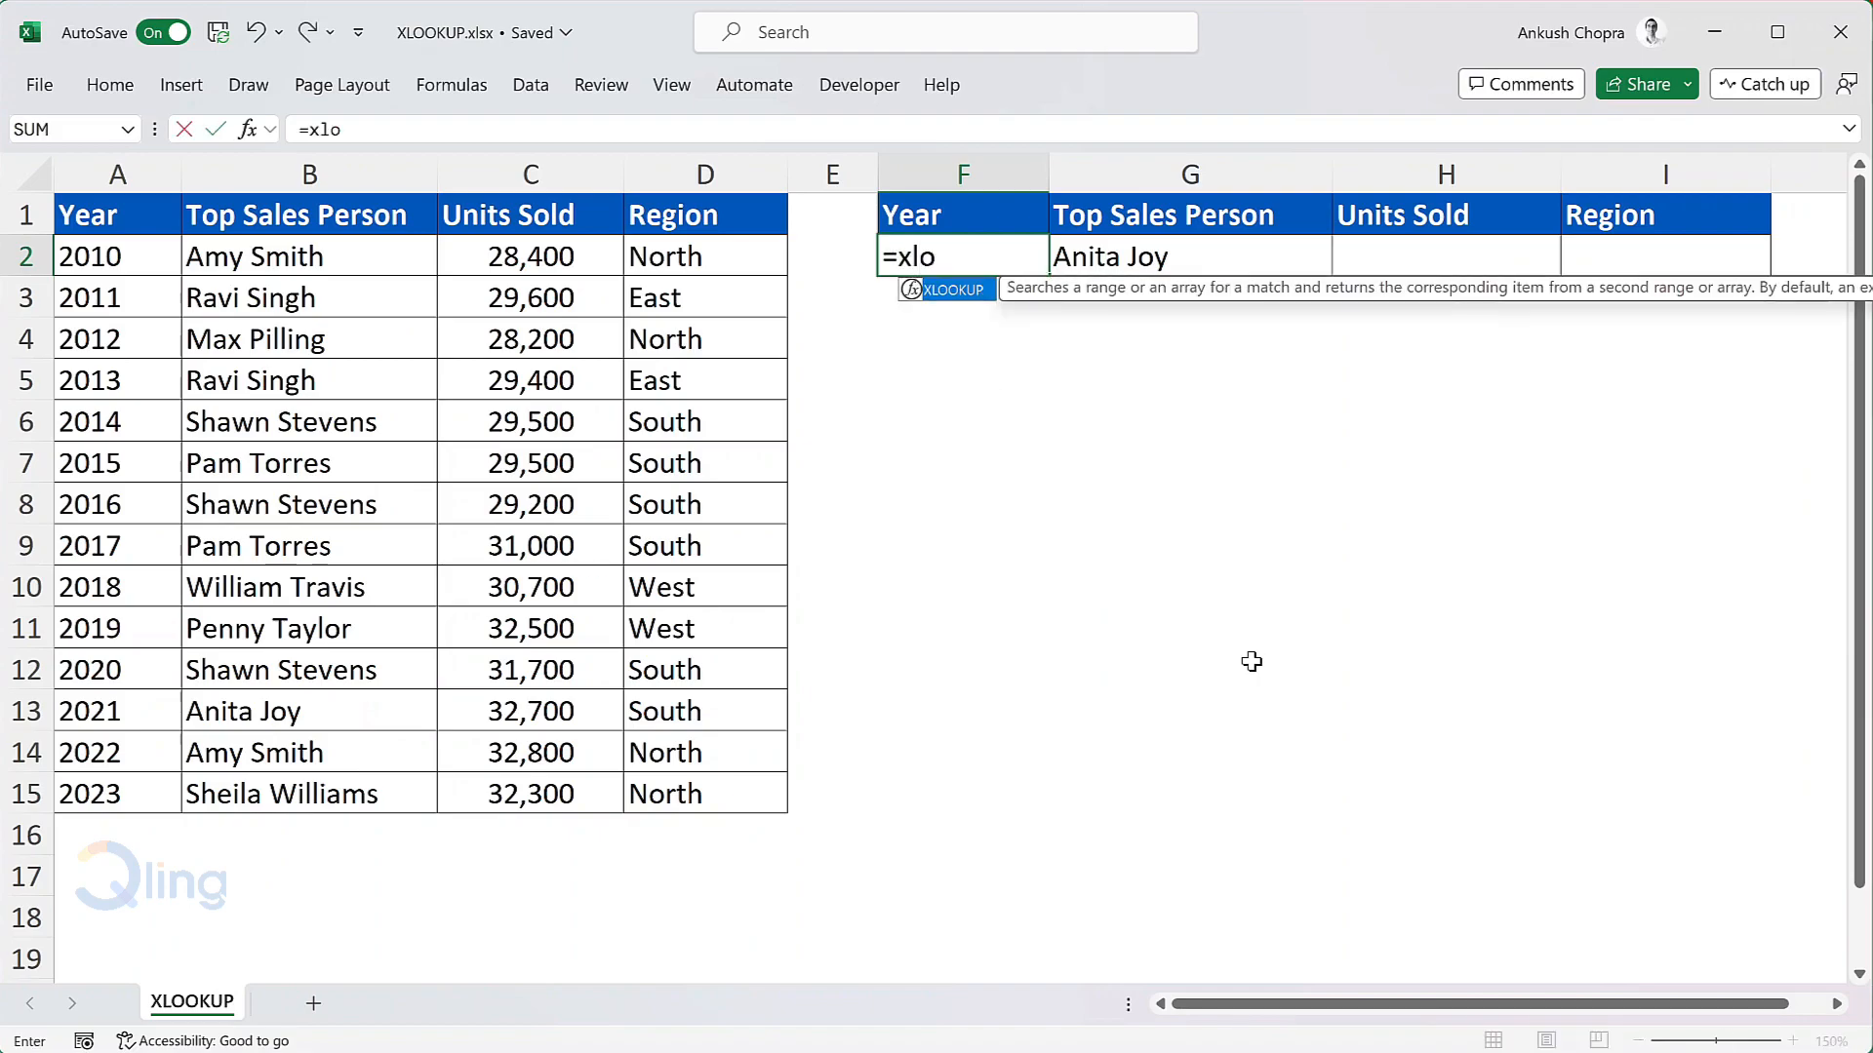
{"action": "key", "text": "Tab"}
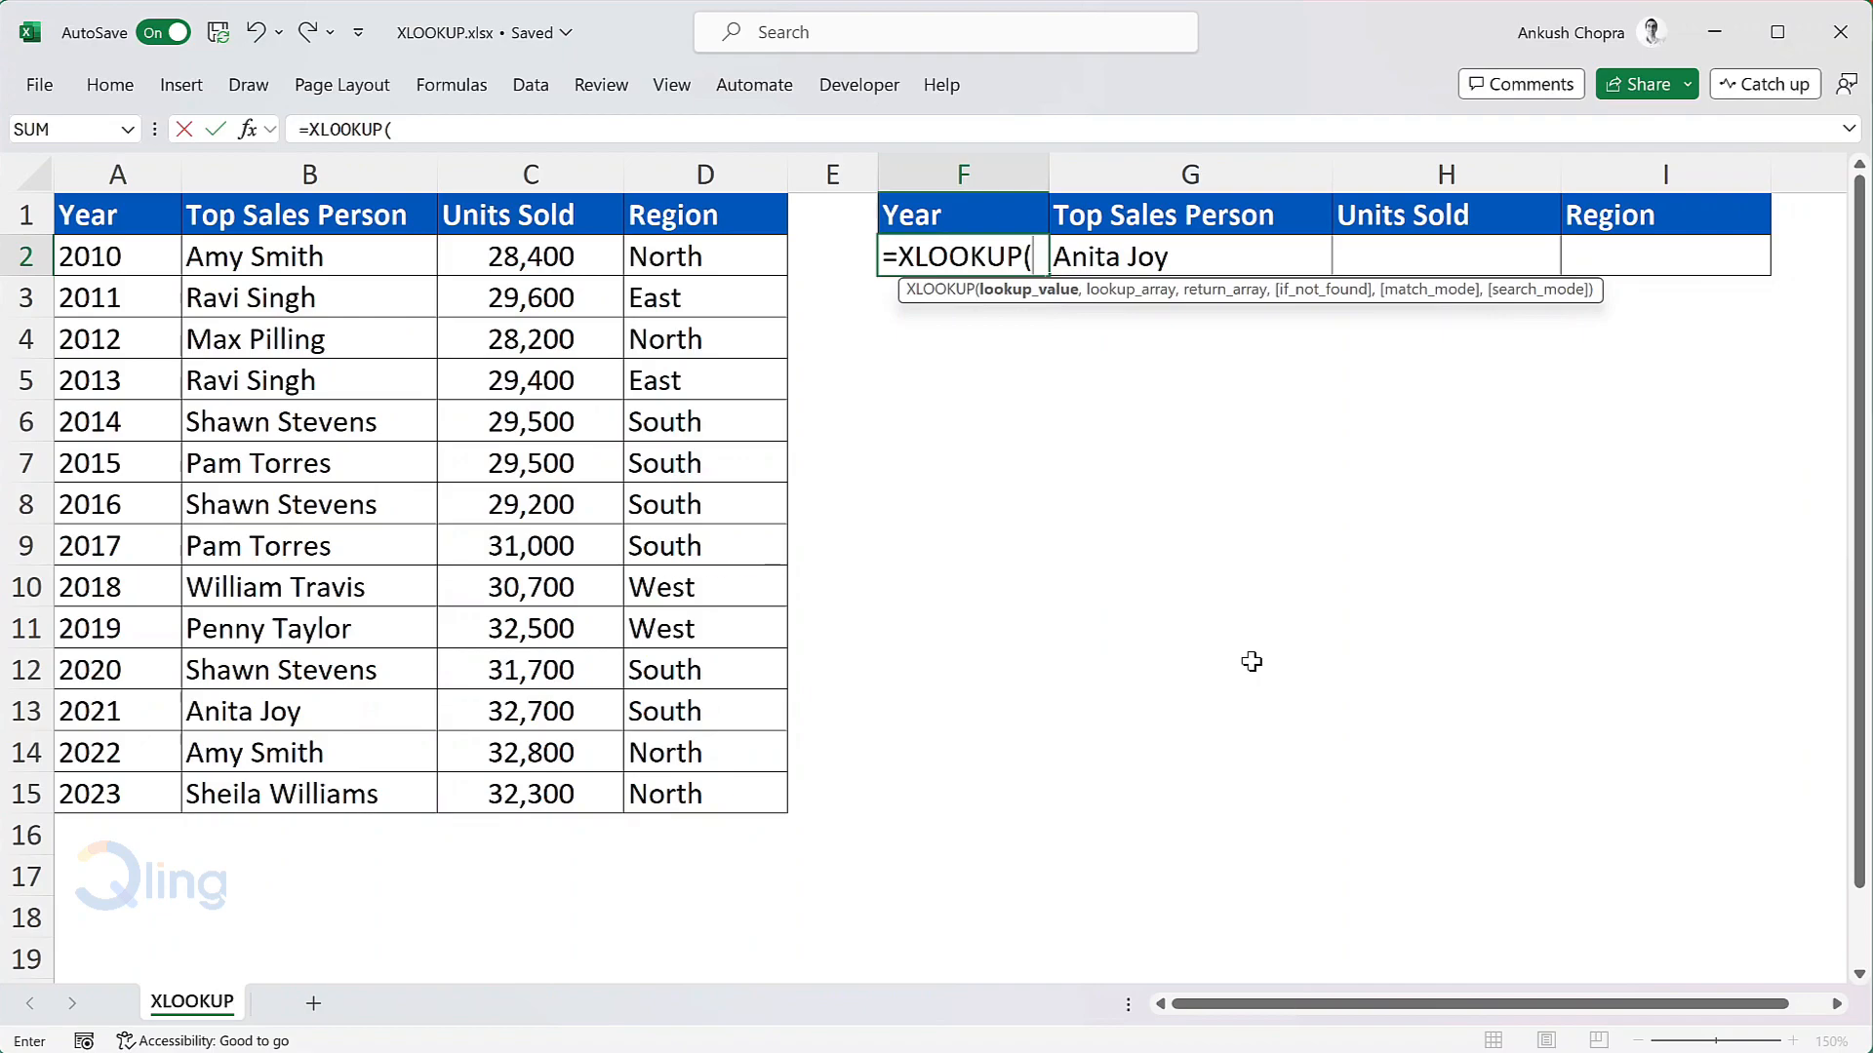
{"action": "left_click", "coordinate": [1201, 260]}
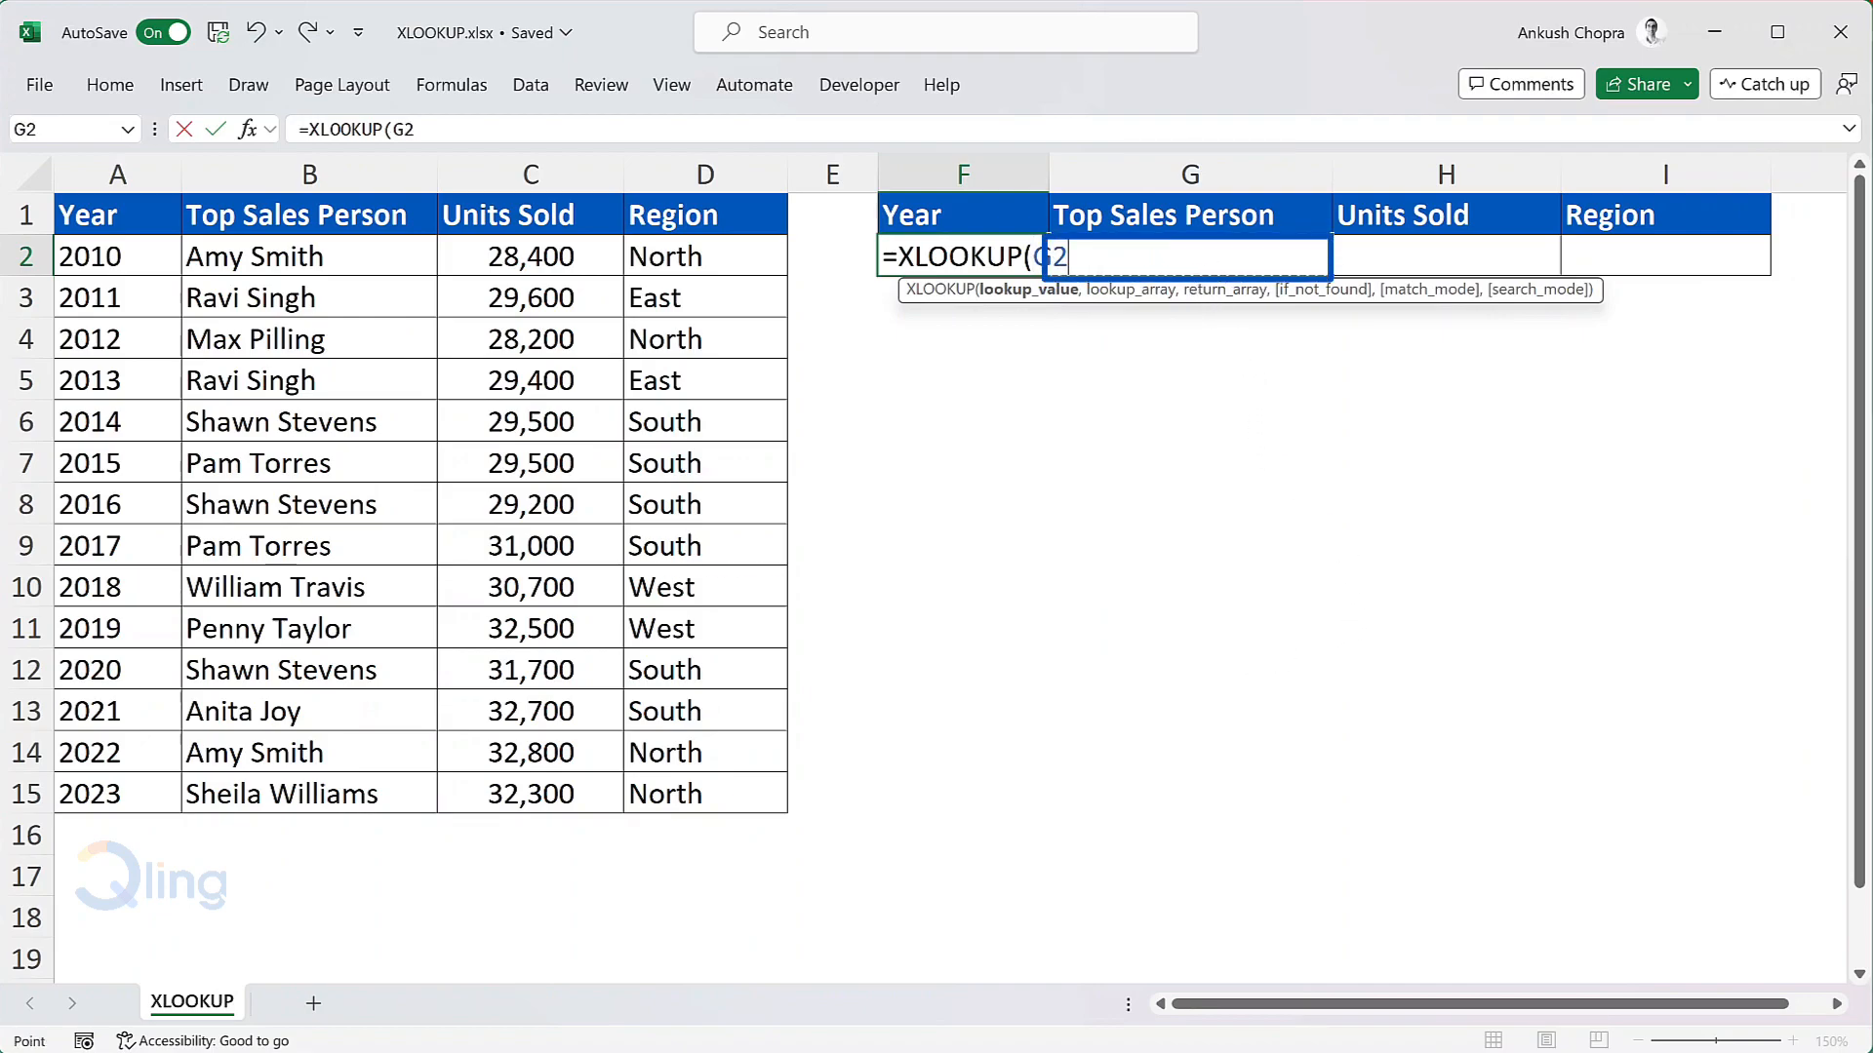
{"action": "type", "text": ","}
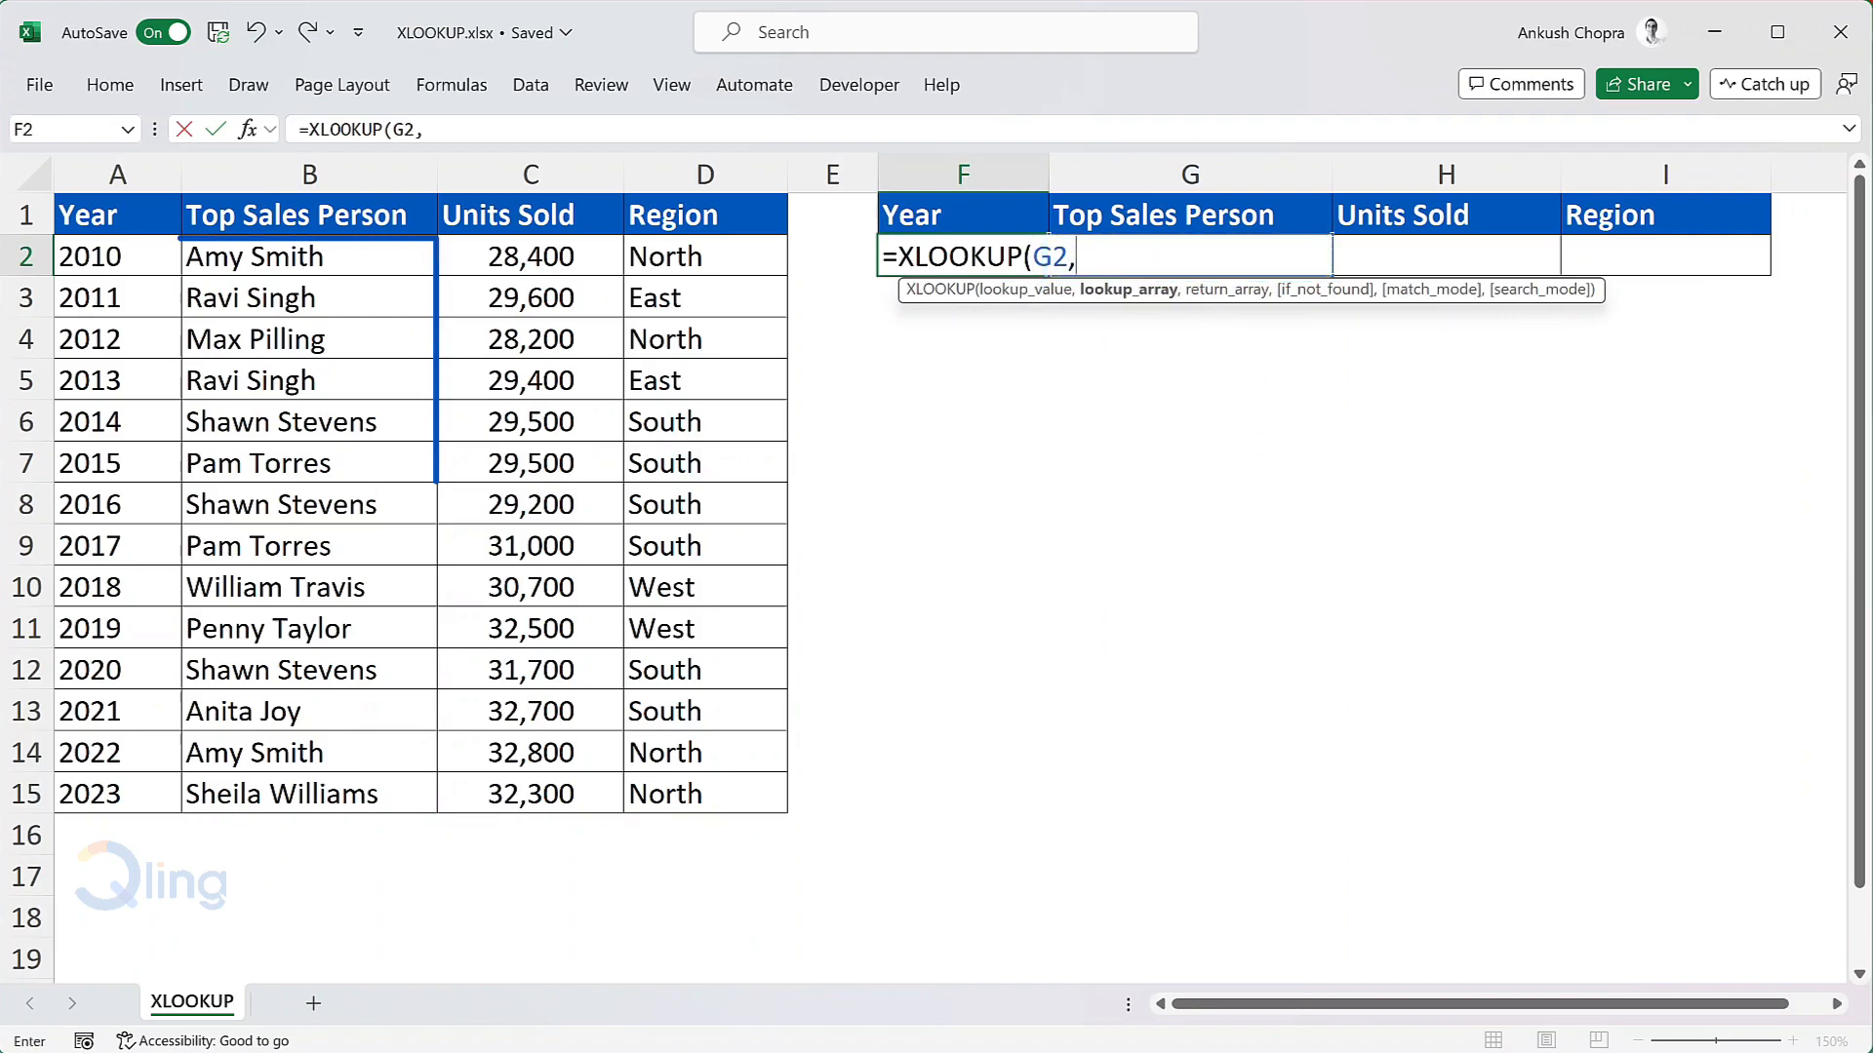
{"action": "left_click_drag", "start_coordinate": [348, 261], "coordinate": [304, 796]}
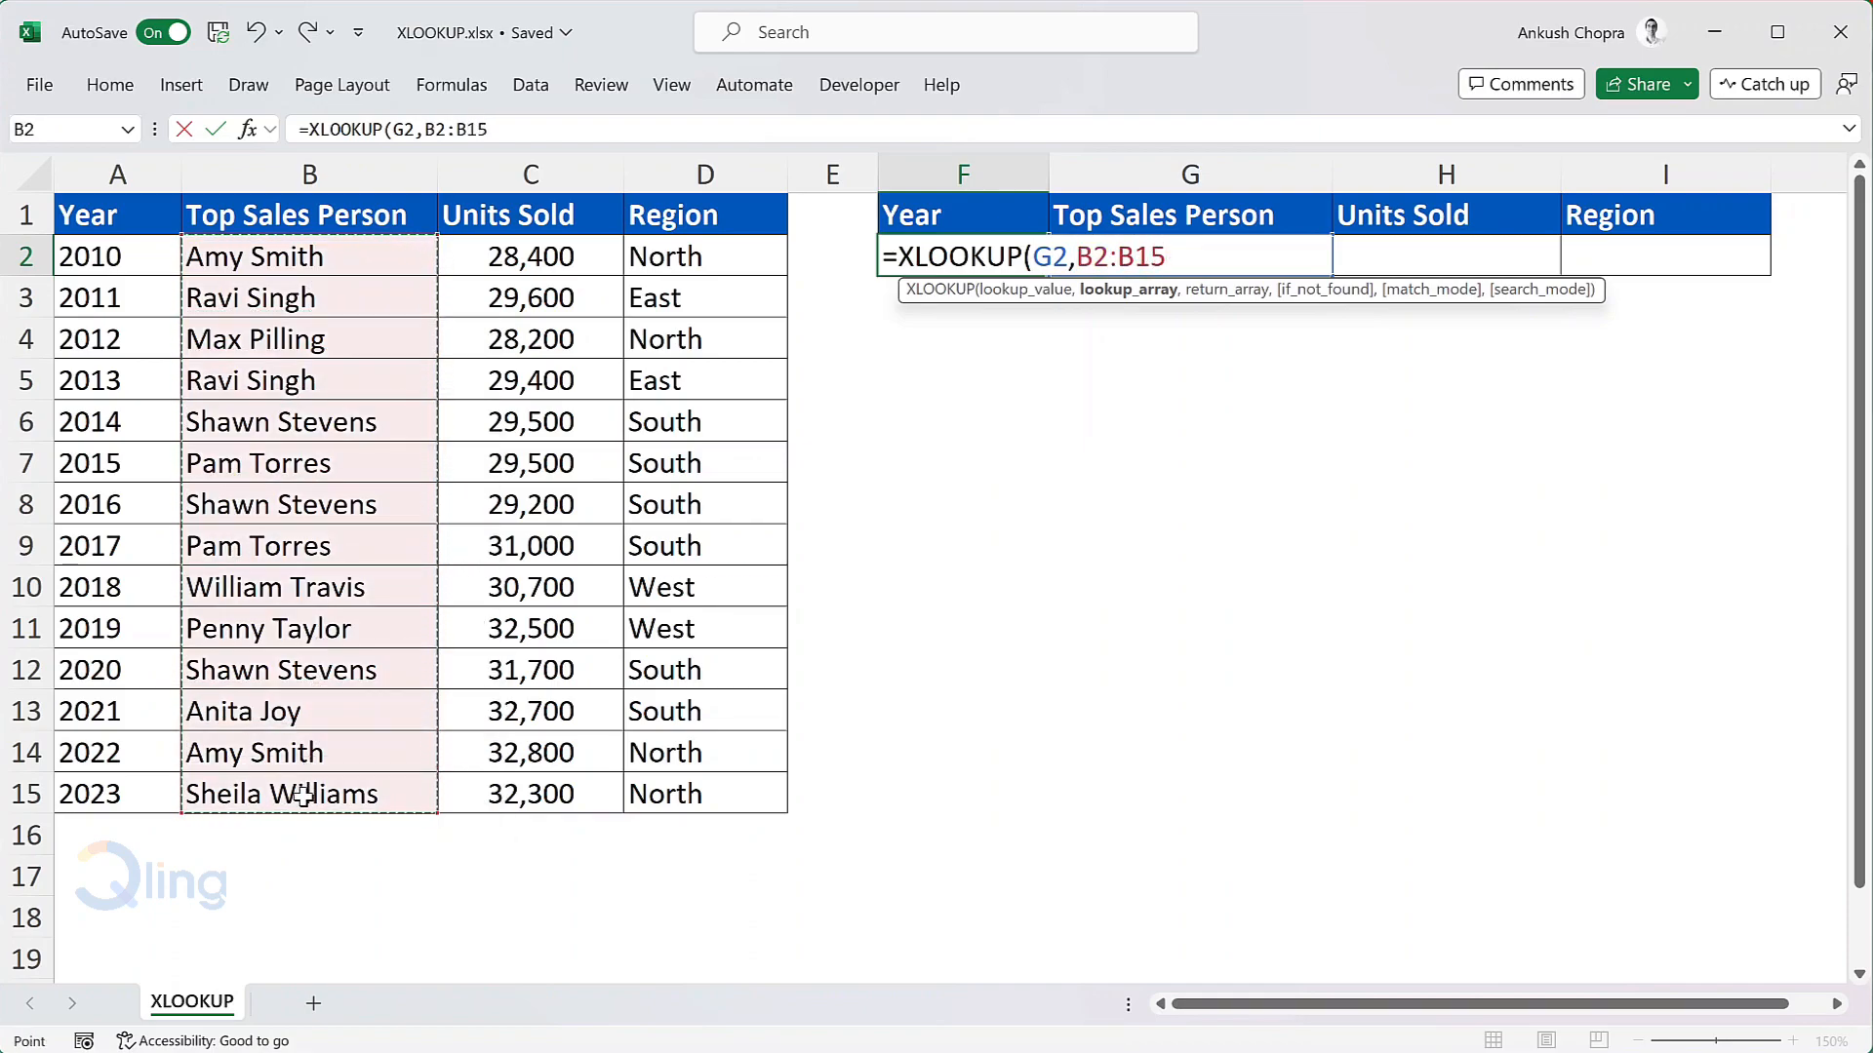
{"action": "type", "text": ","}
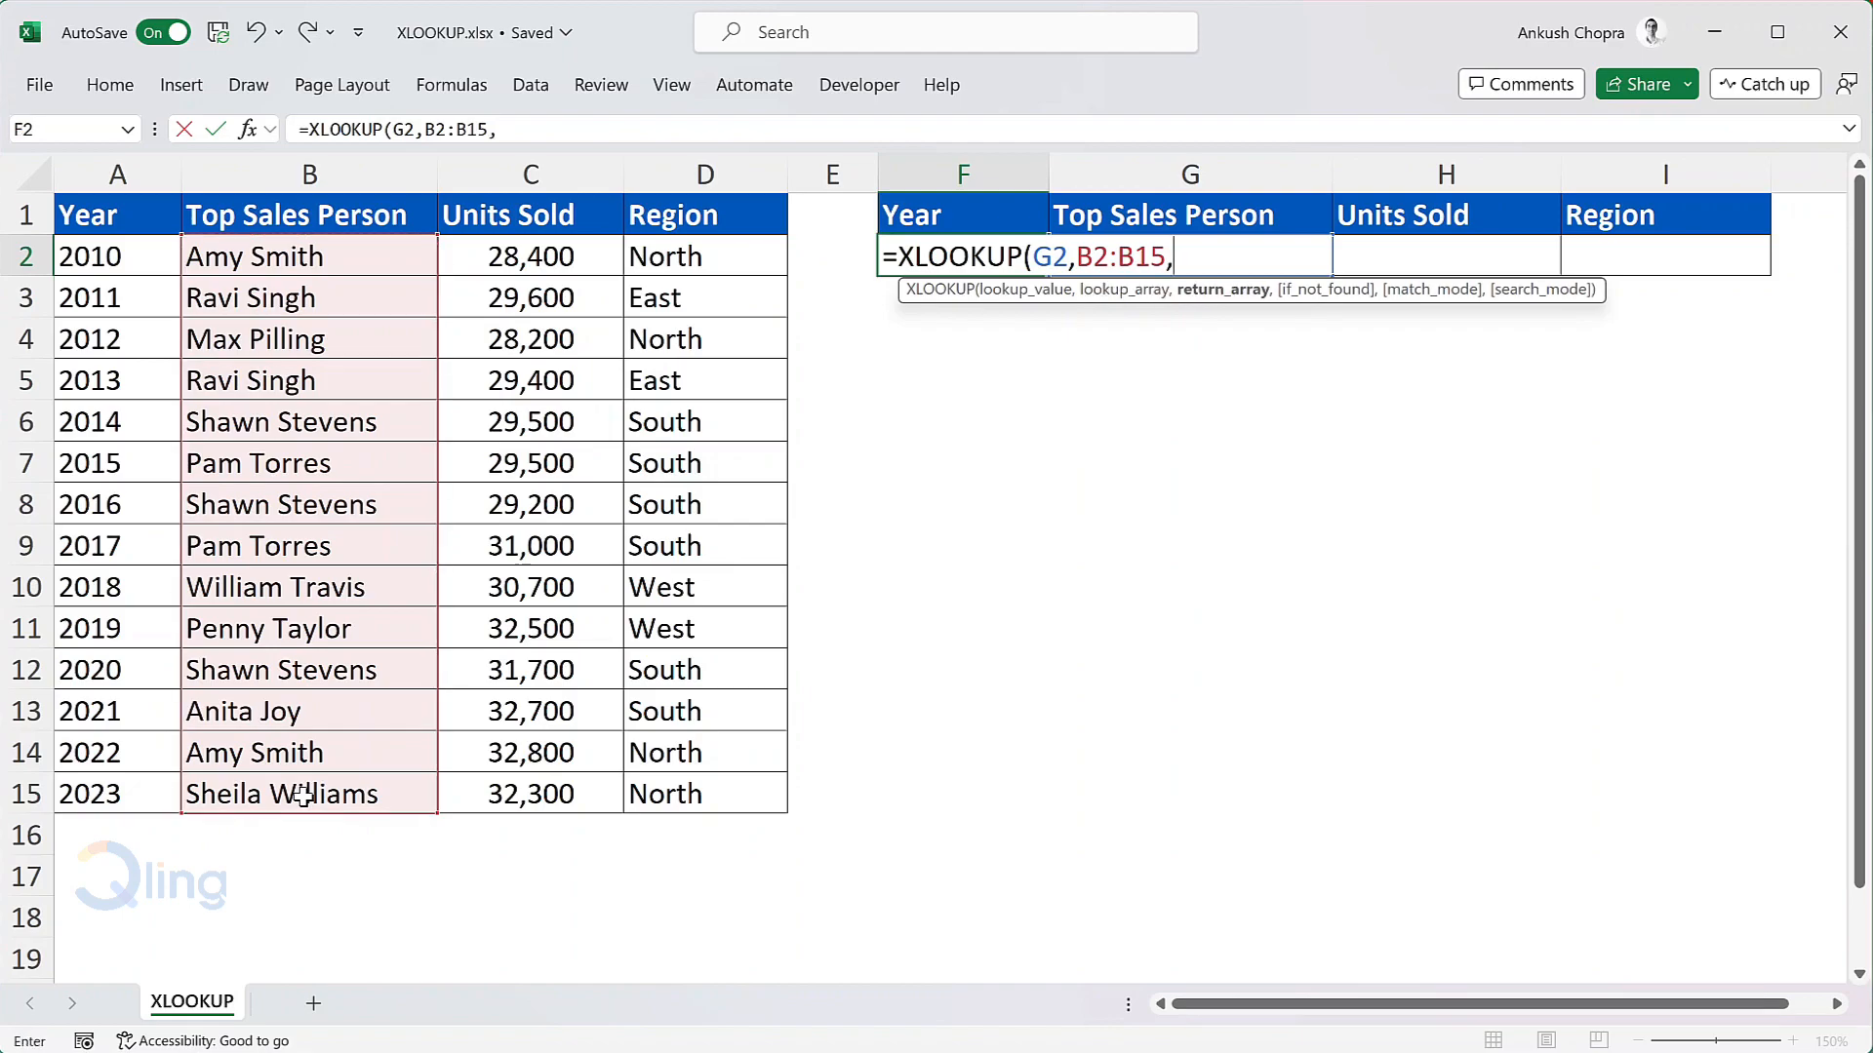
{"action": "left_click_drag", "start_coordinate": [117, 257], "coordinate": [119, 781]}
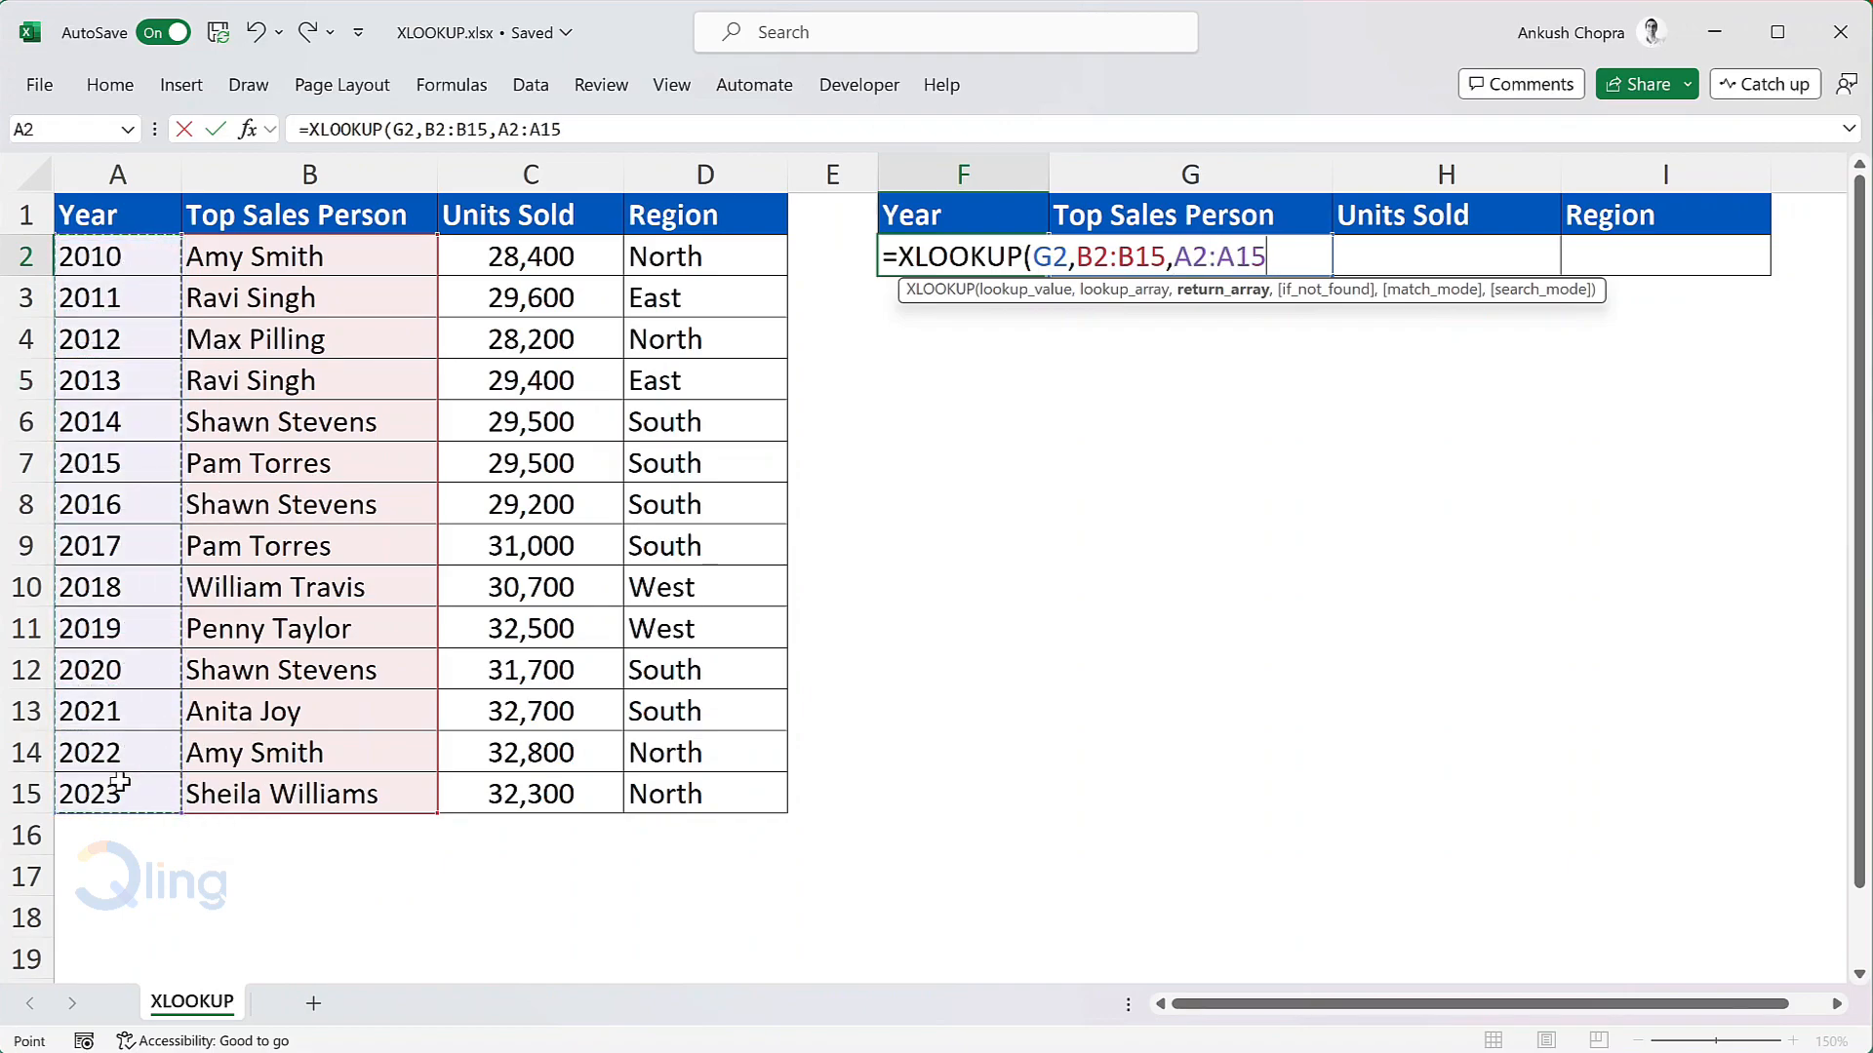
{"action": "type", "text": ")"}
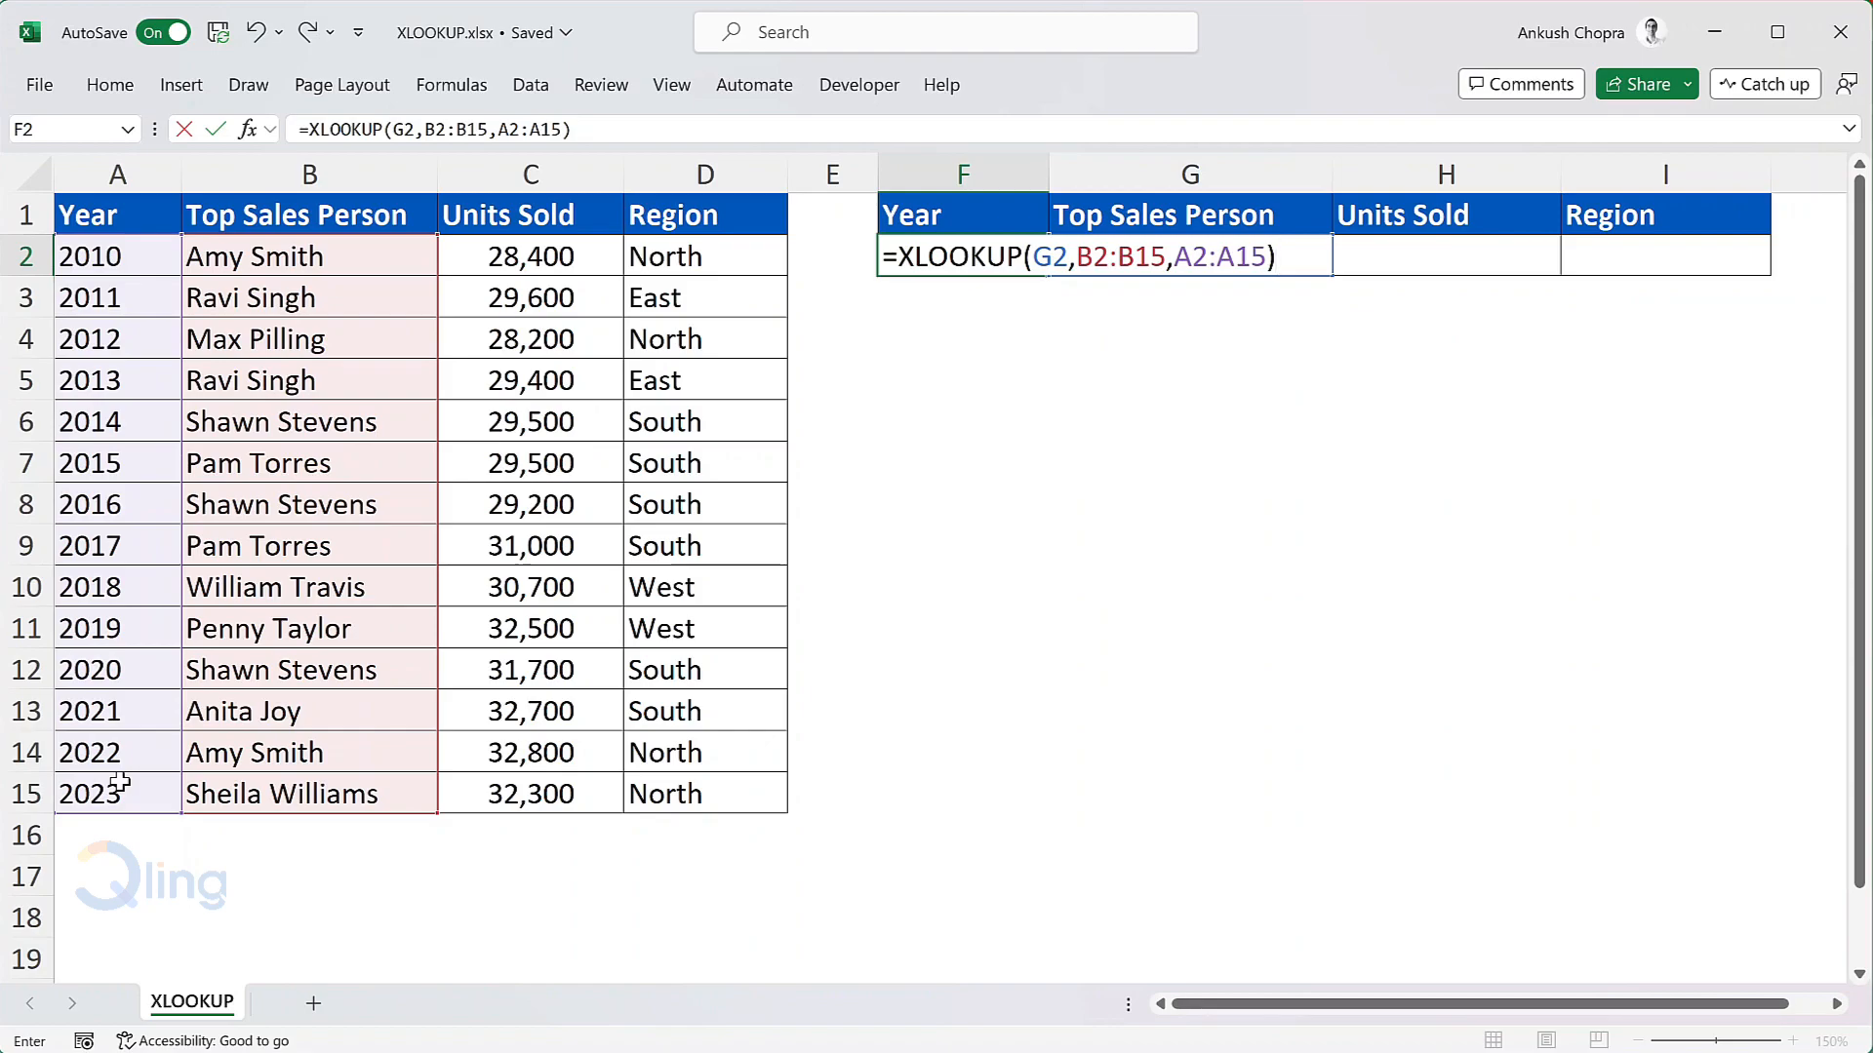
{"action": "key", "text": "Return"}
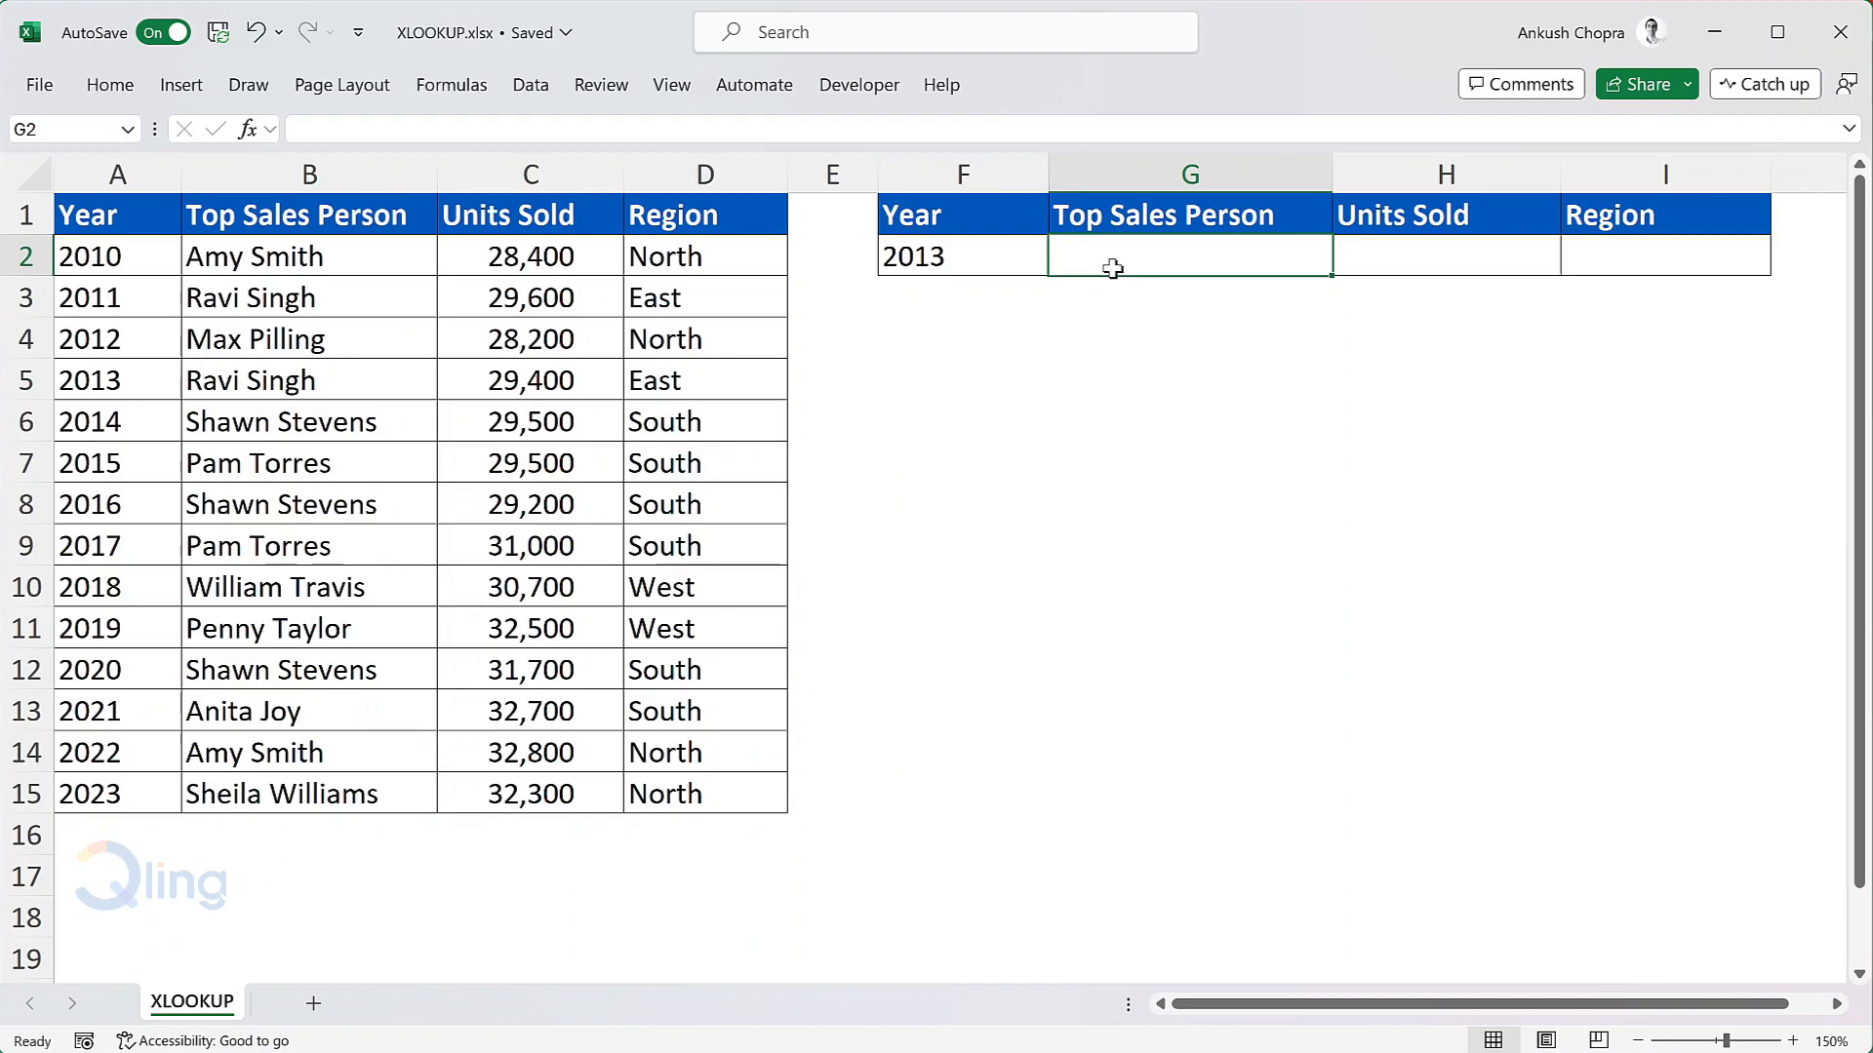
Step: Enter =XLOOKUP(F2,A2:A15,B2:D15) in G2 to return the sales person, units sold and region for the lookup year
{"action": "type", "text": "=xlo"}
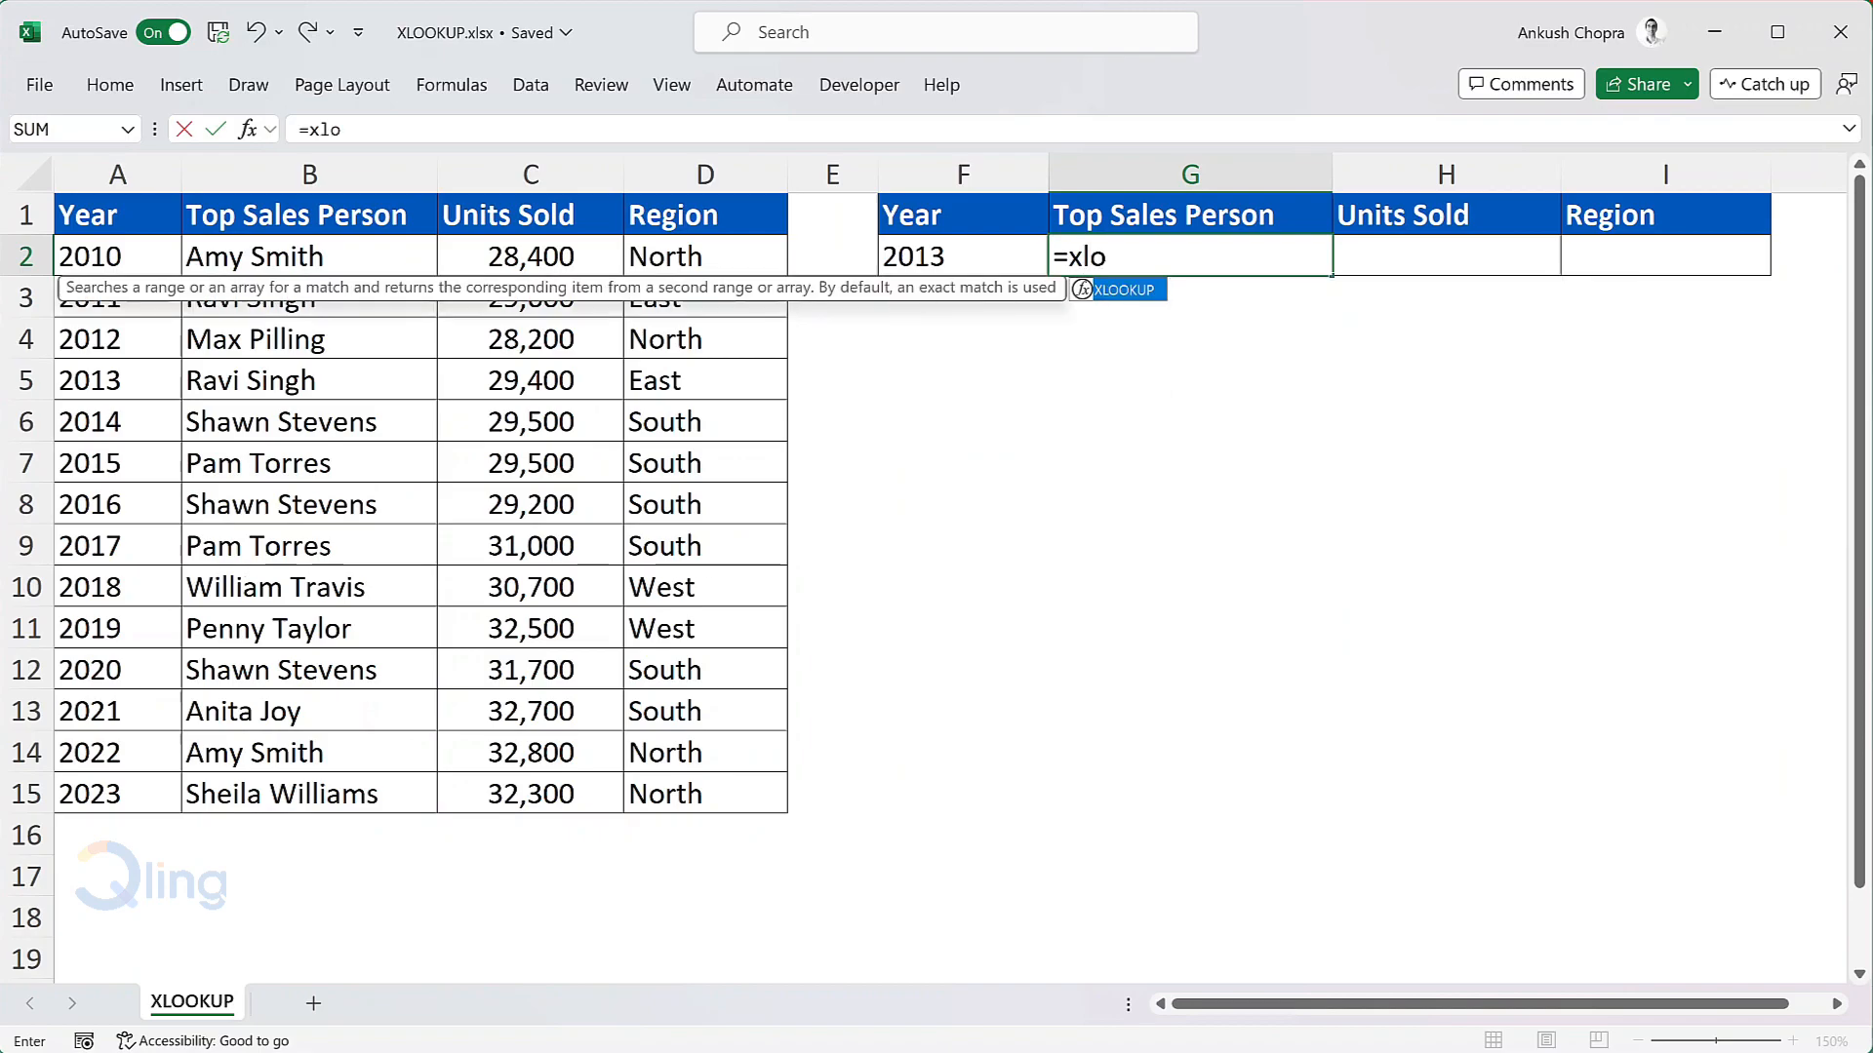
{"action": "key", "text": "Tab"}
{"action": "left_click", "coordinate": [1017, 256]}
{"action": "type", "text": ","}
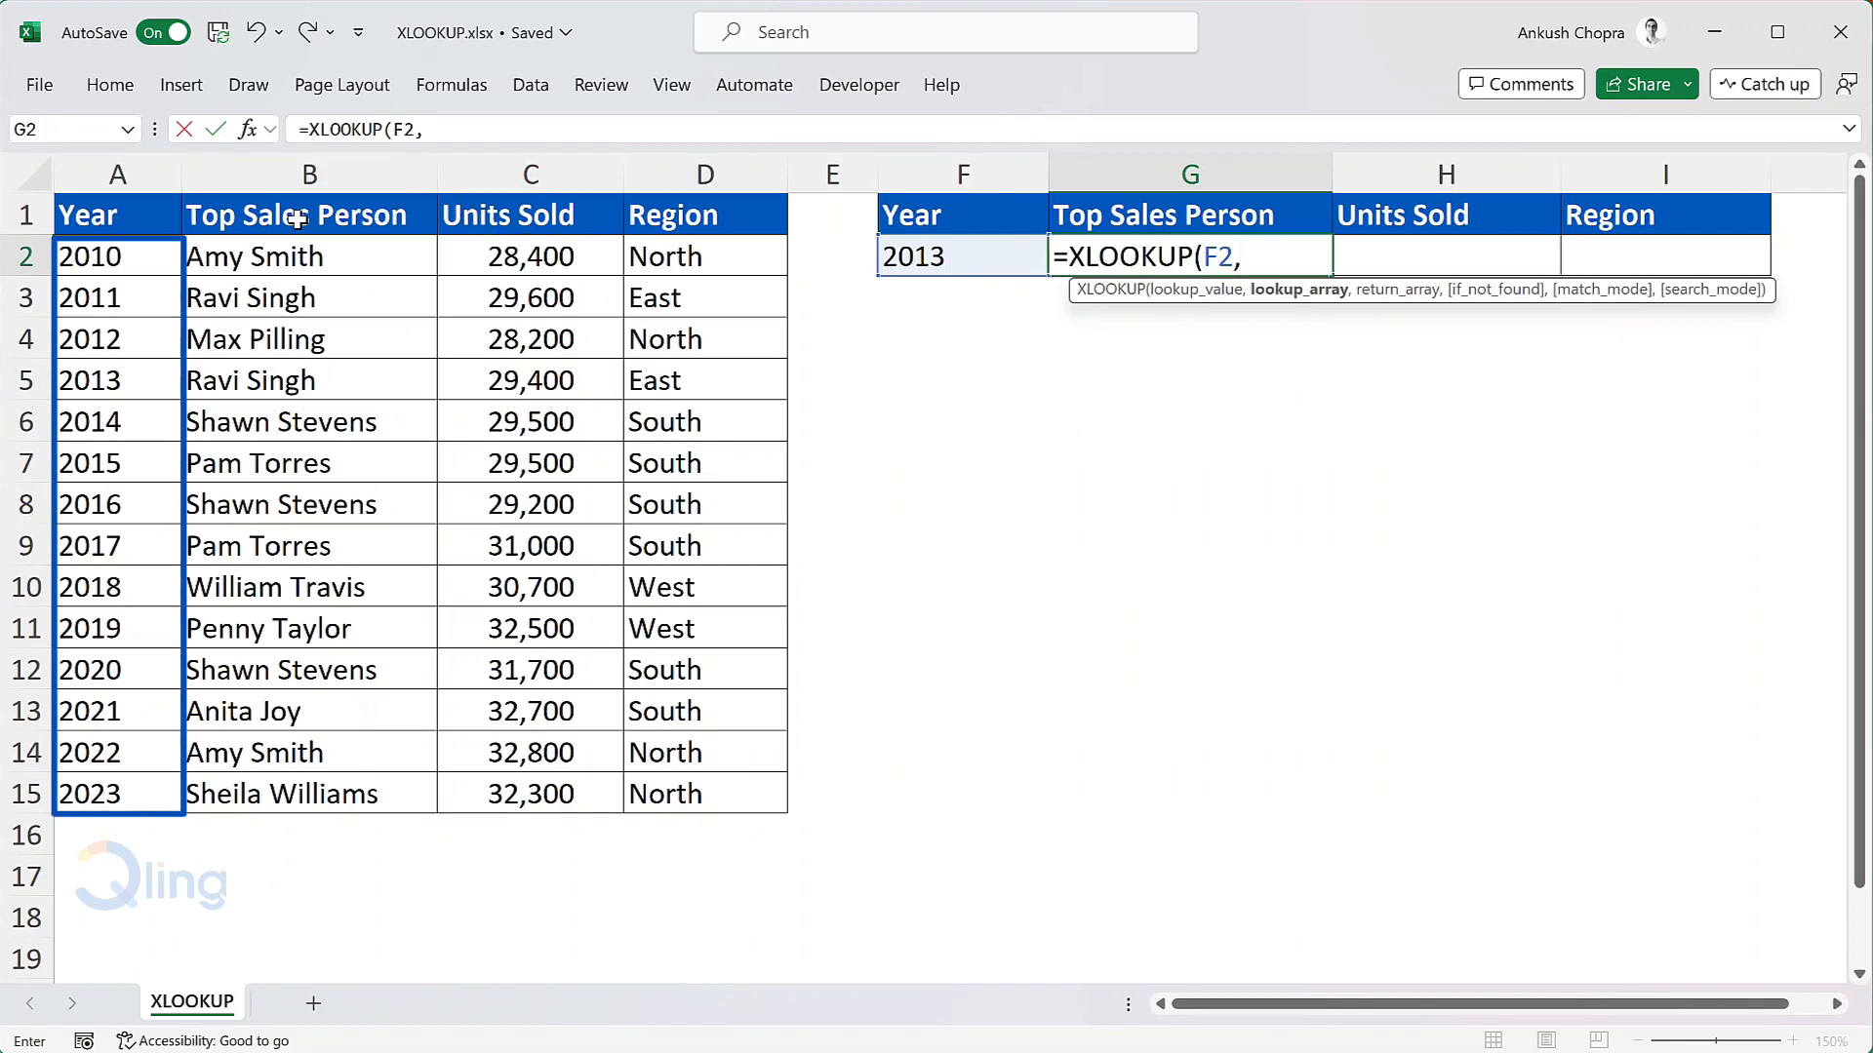
{"action": "left_click_drag", "start_coordinate": [137, 254], "coordinate": [117, 786]}
{"action": "type", "text": ","}
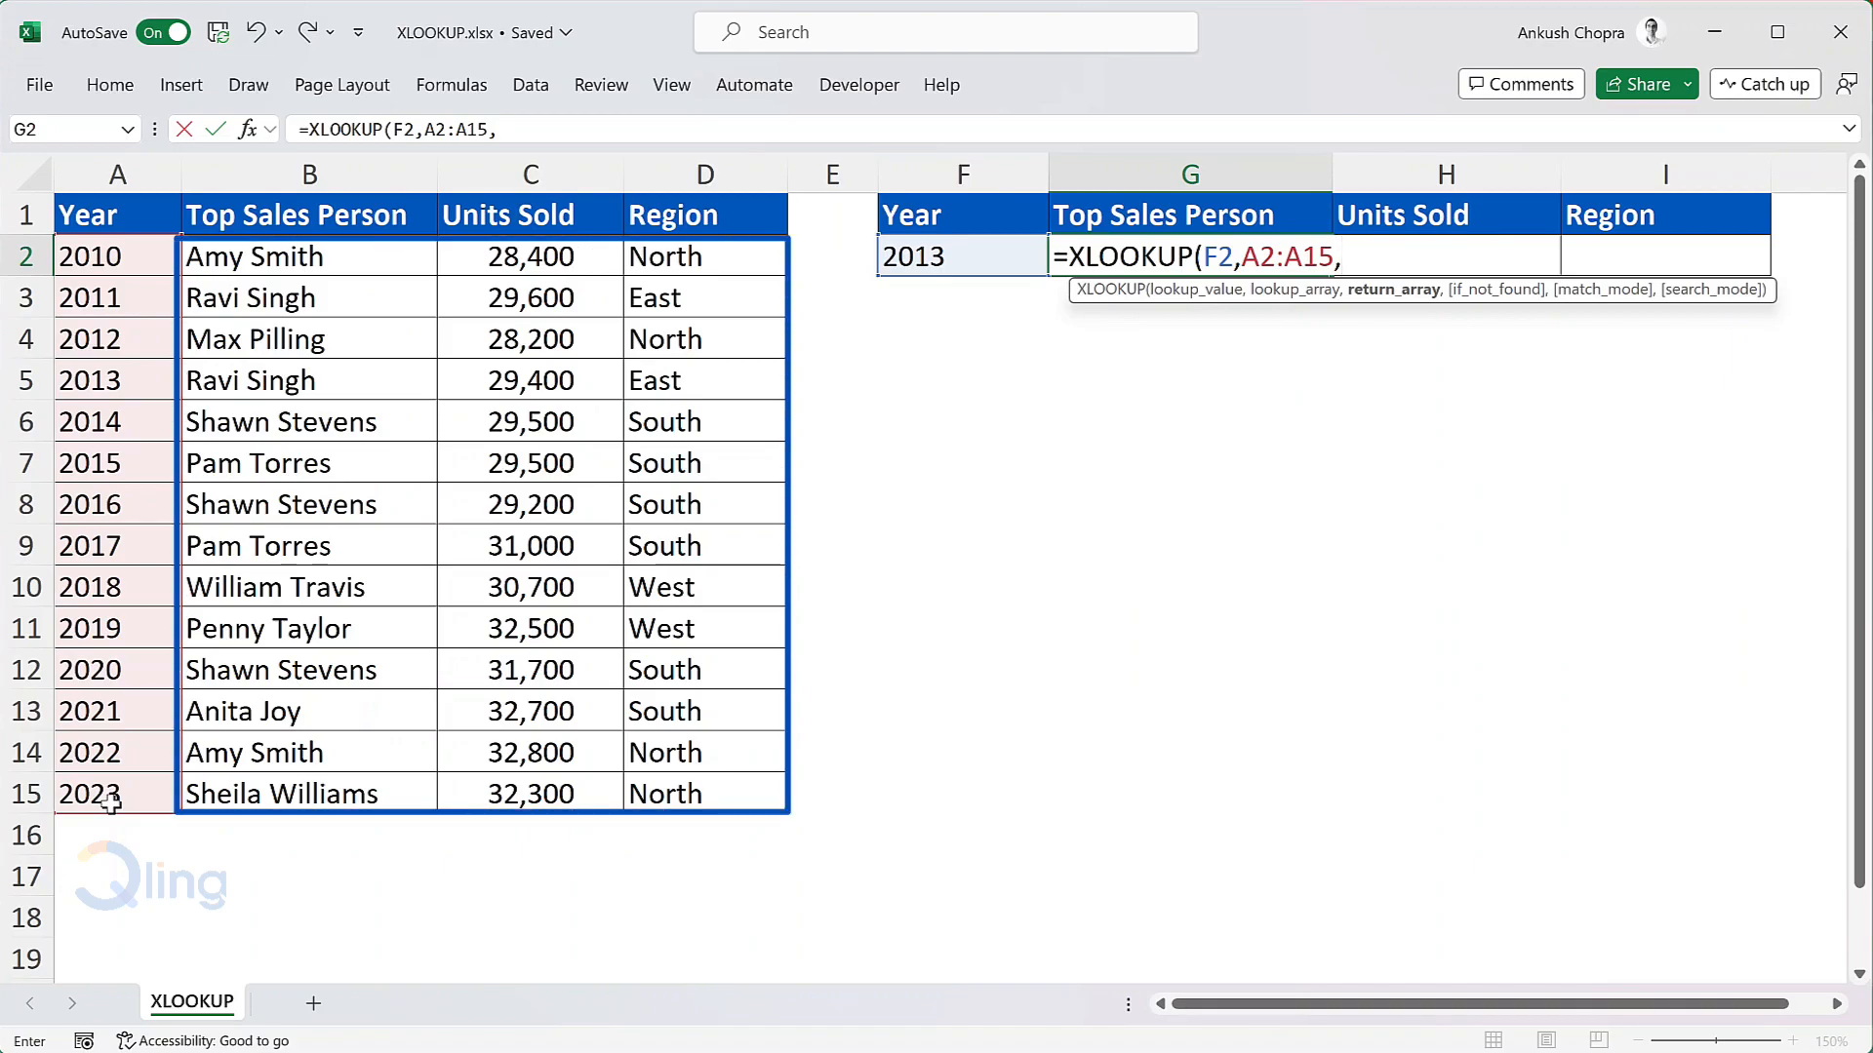
{"action": "mouse_move", "coordinate": [327, 261]}
{"action": "left_mouse_down"}
{"action": "mouse_move", "coordinate": [598, 395]}
{"action": "mouse_move", "coordinate": [680, 786]}
{"action": "left_mouse_up"}
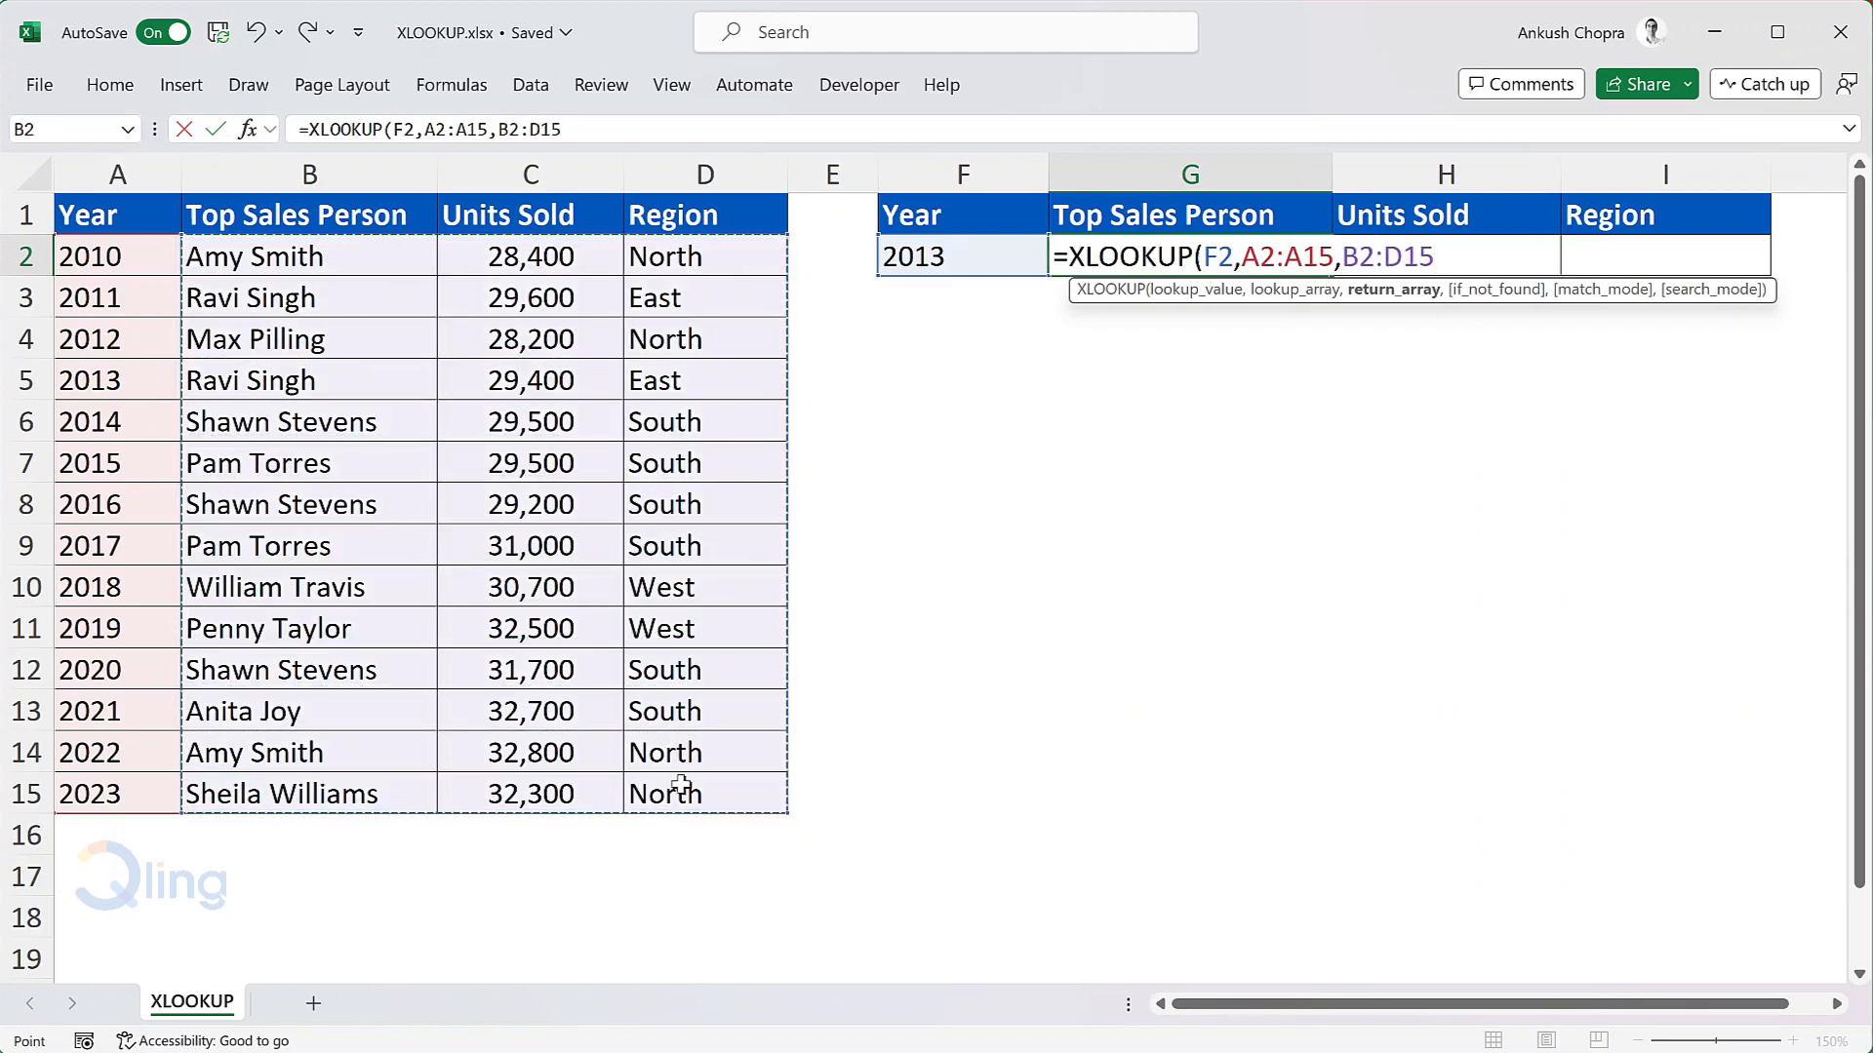
{"action": "type", "text": ")"}
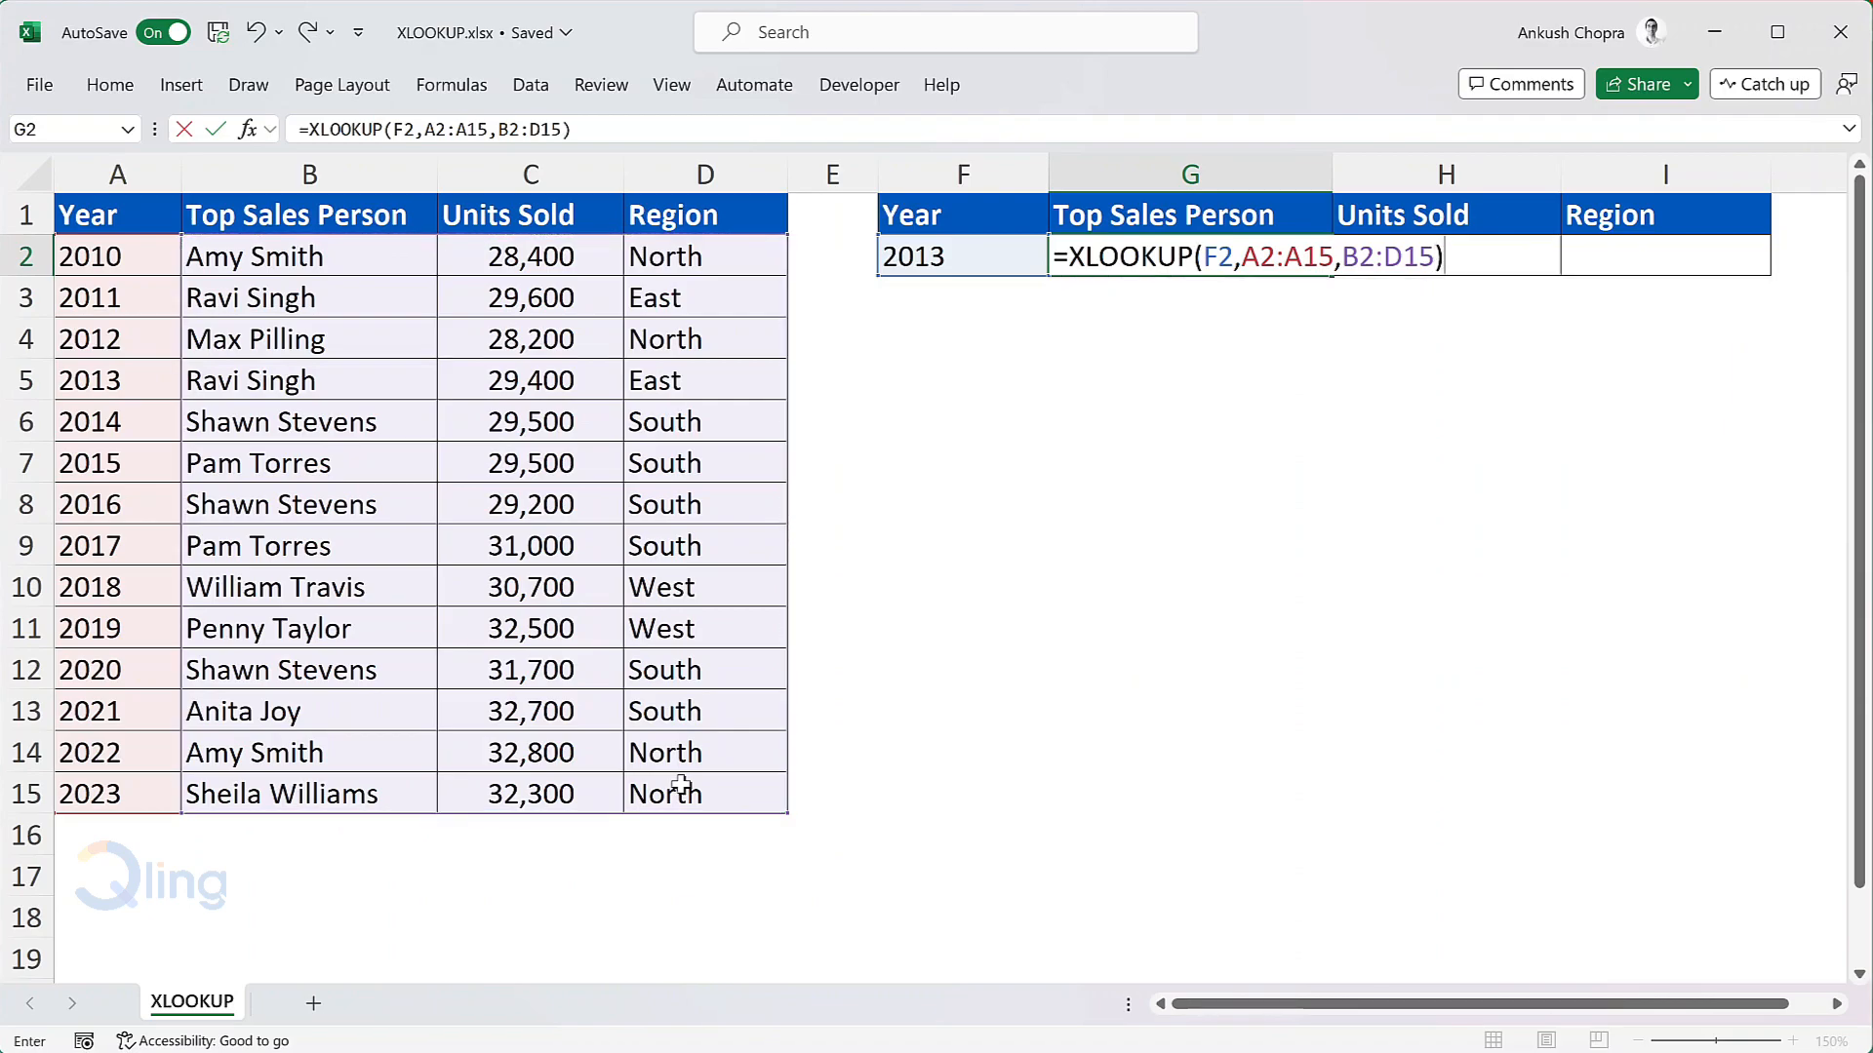
{"action": "key", "text": "Return"}
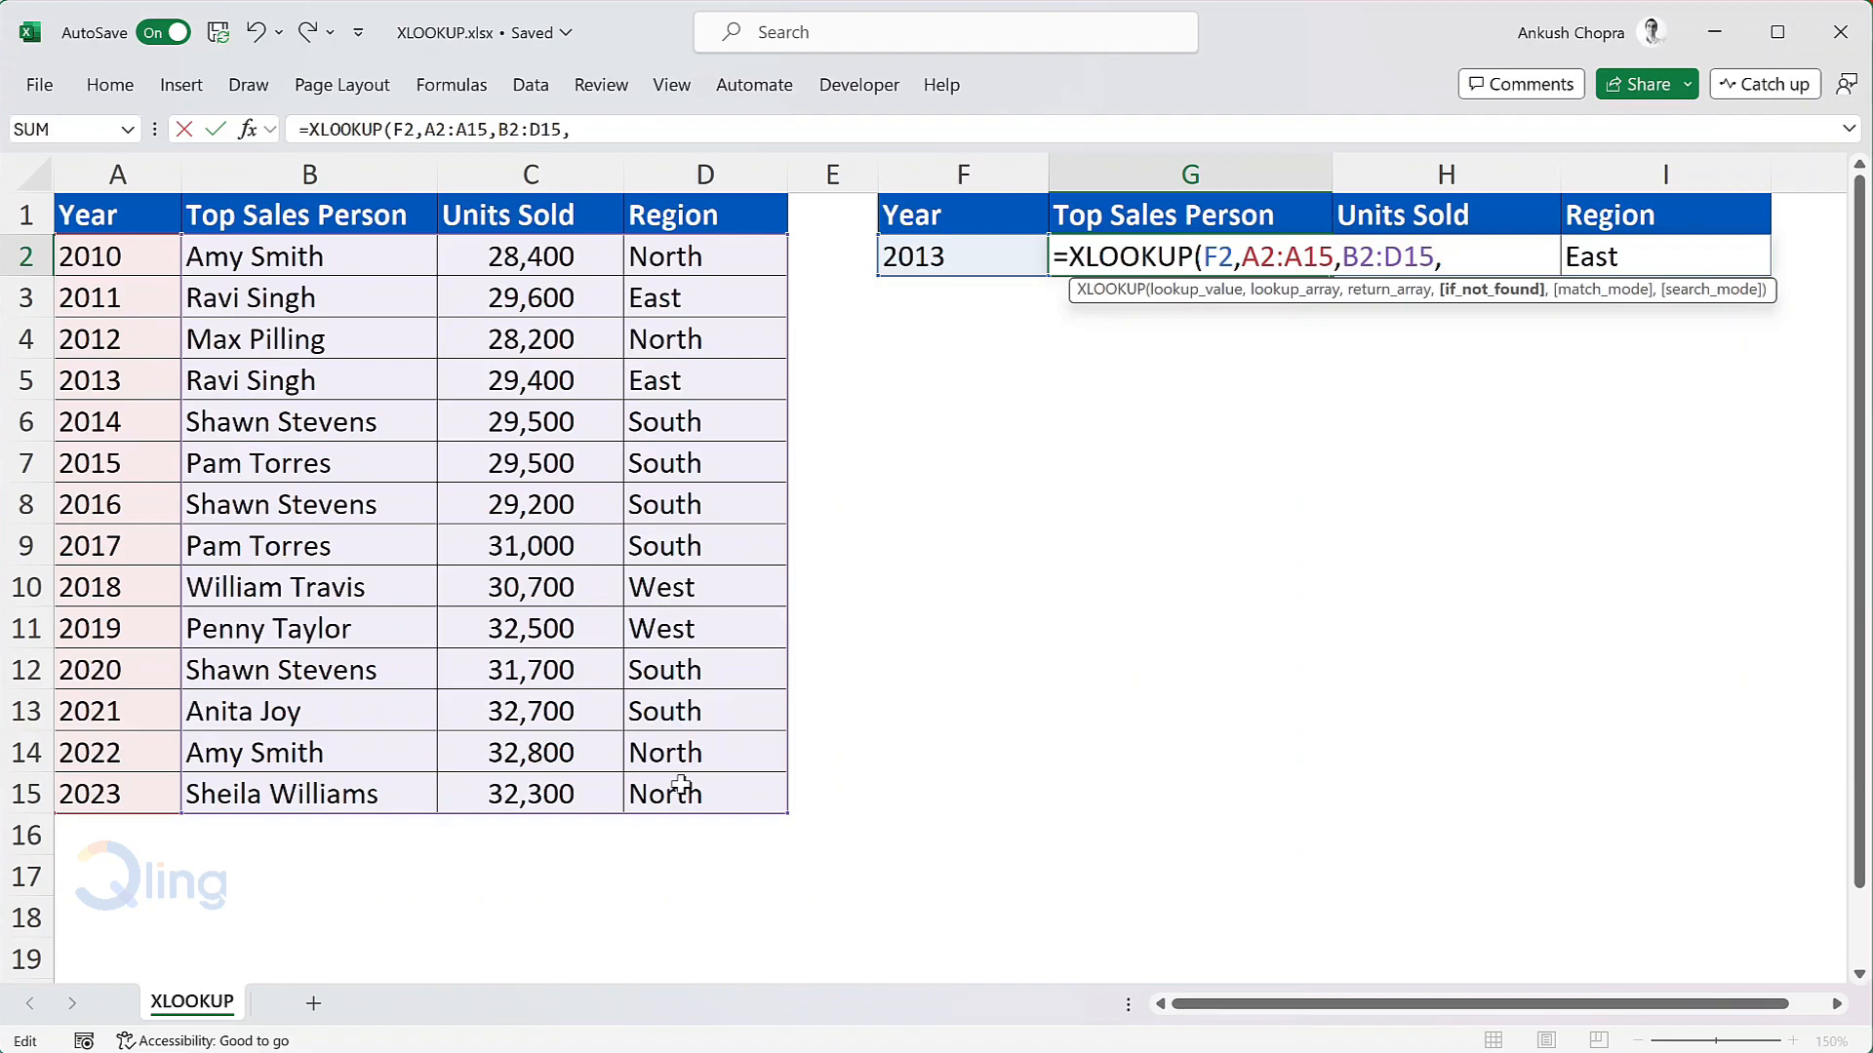
Step: Change the lookup year in F2 to 201 to test a year missing from the table
{"action": "key", "text": "ctrl+Return"}
{"action": "left_click", "coordinate": [970, 260]}
{"action": "key", "text": "F2"}
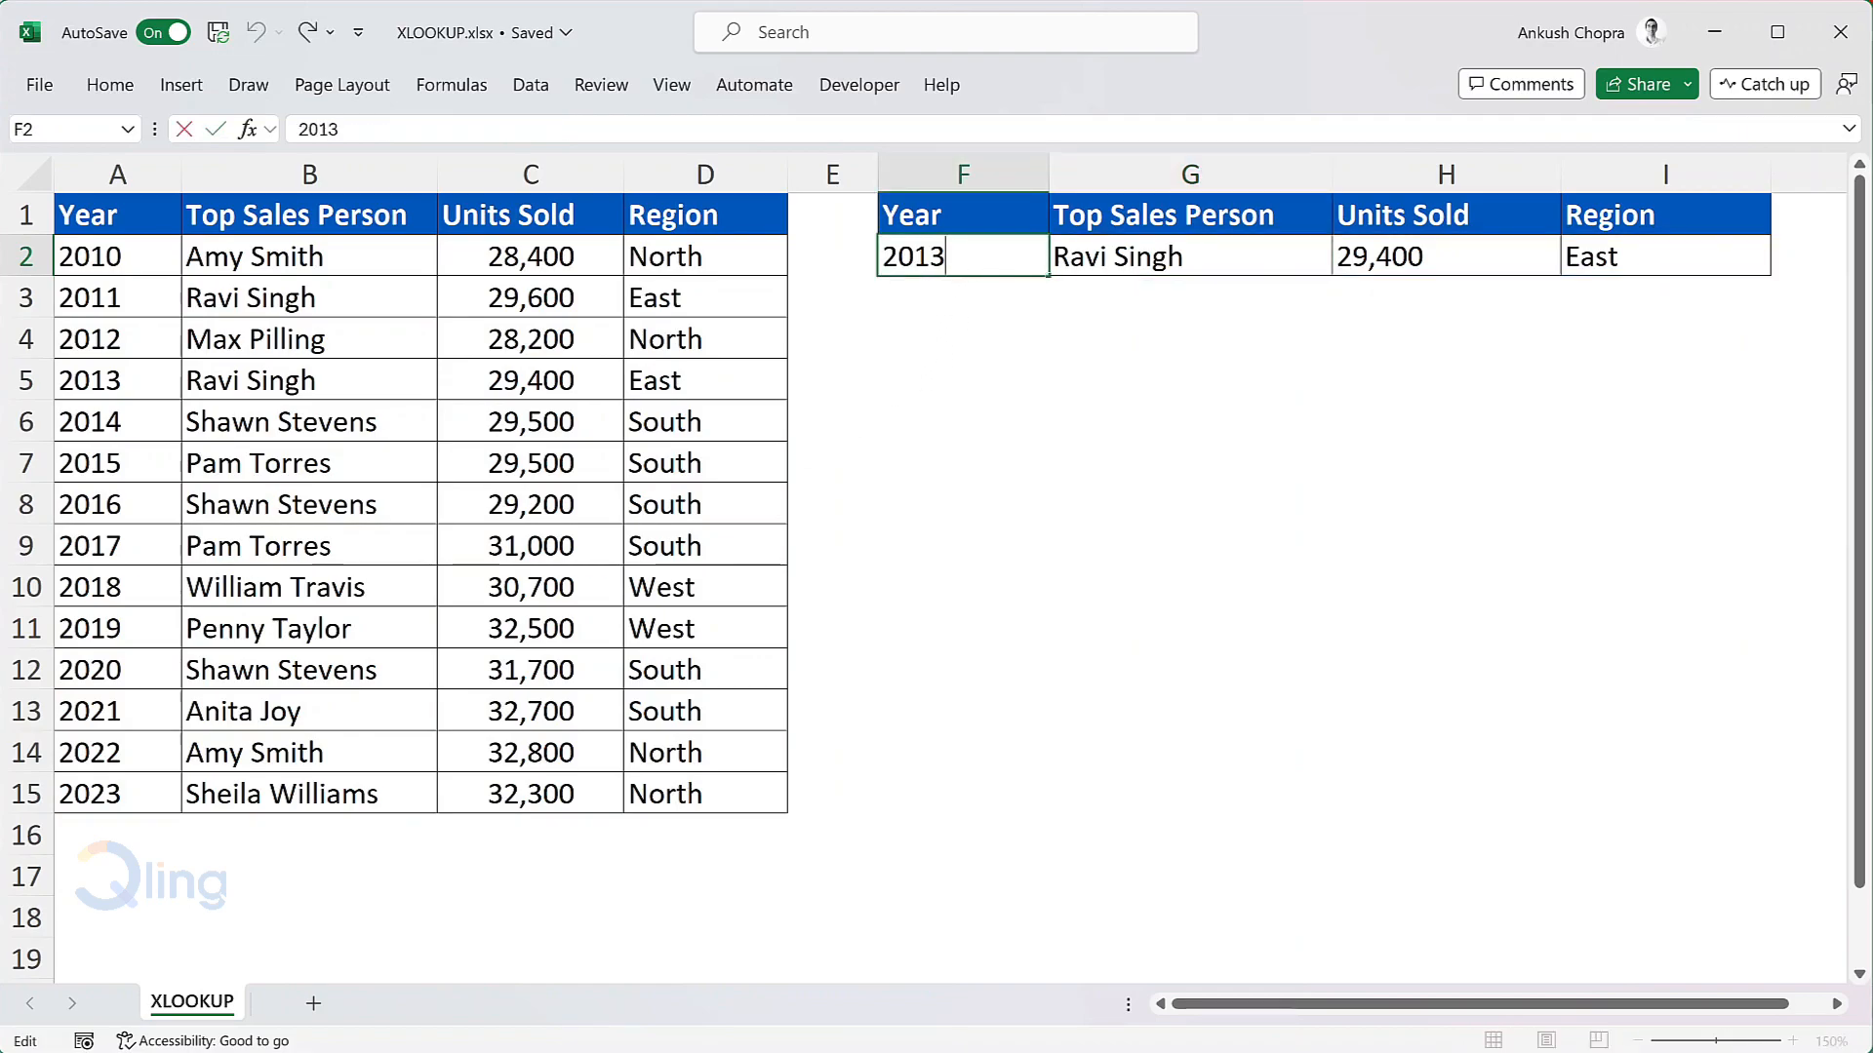
{"action": "key", "text": "BackSpace"}
{"action": "key", "text": "Return"}
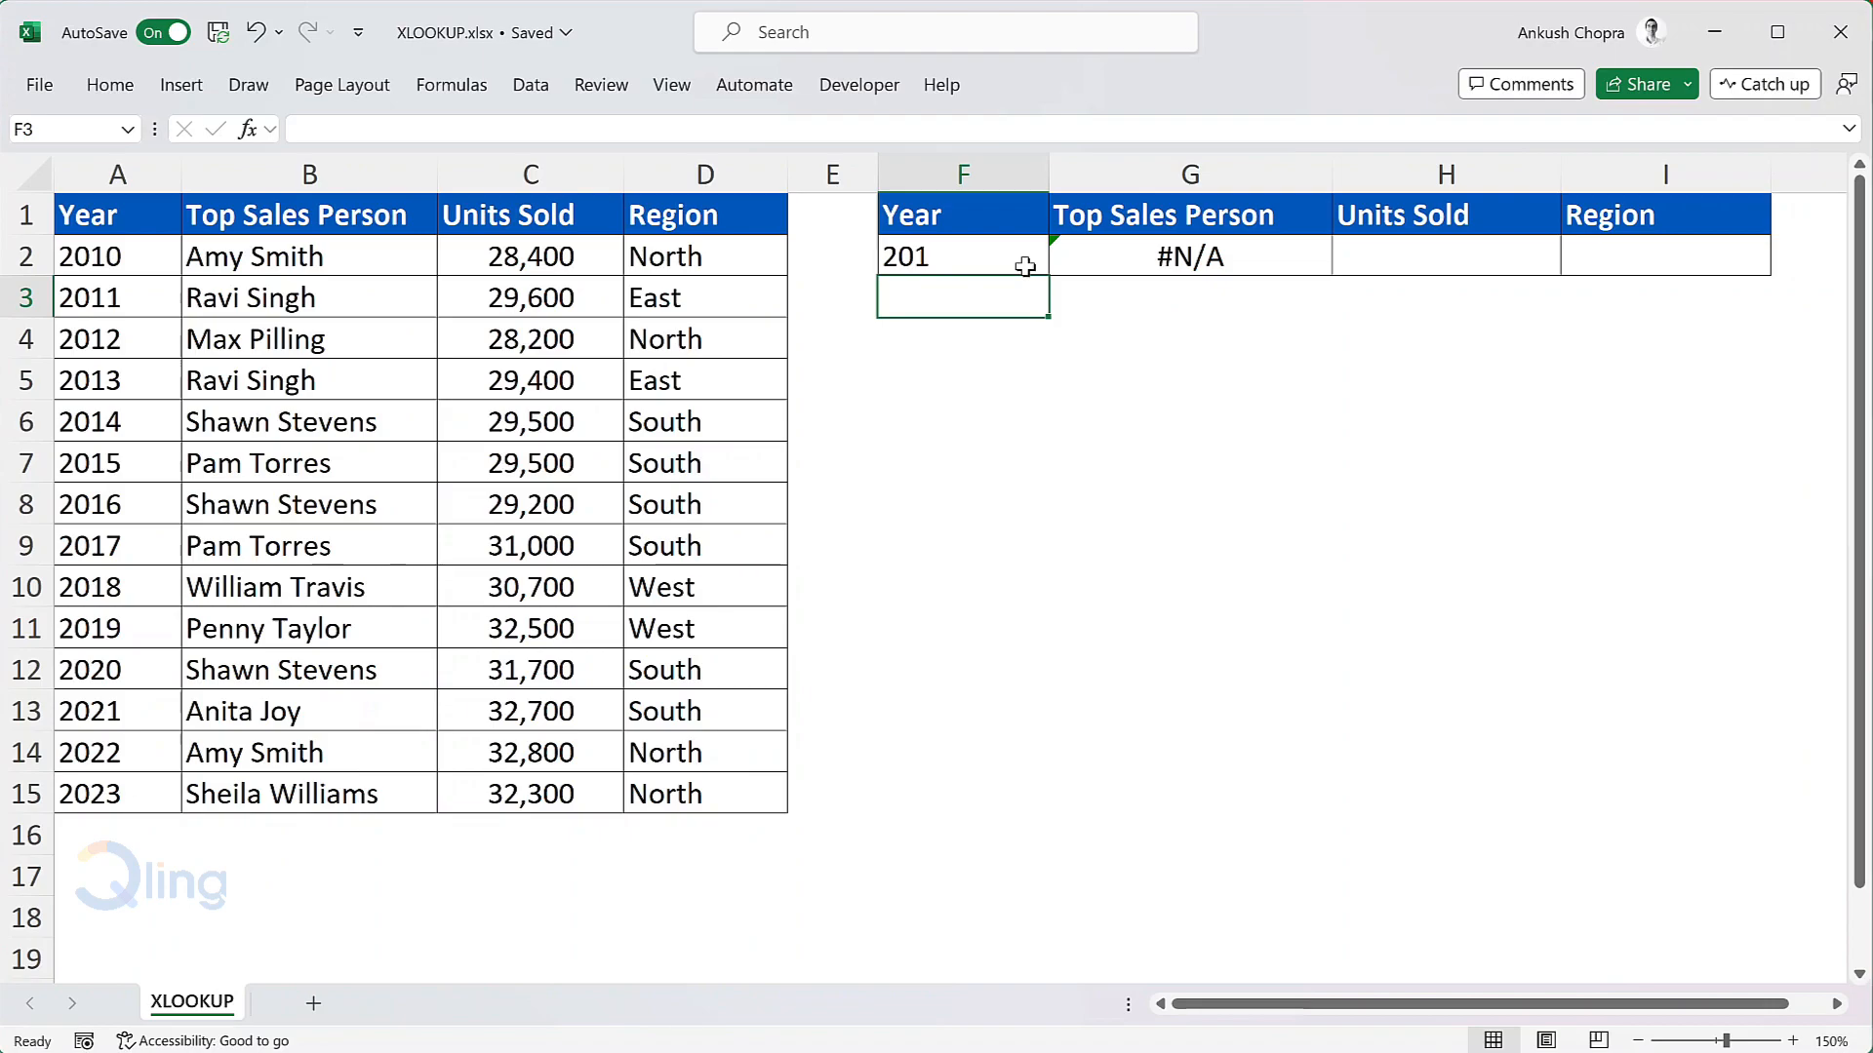
Step: Restore the lookup year in F2 to 2013
{"action": "left_click", "coordinate": [1024, 267]}
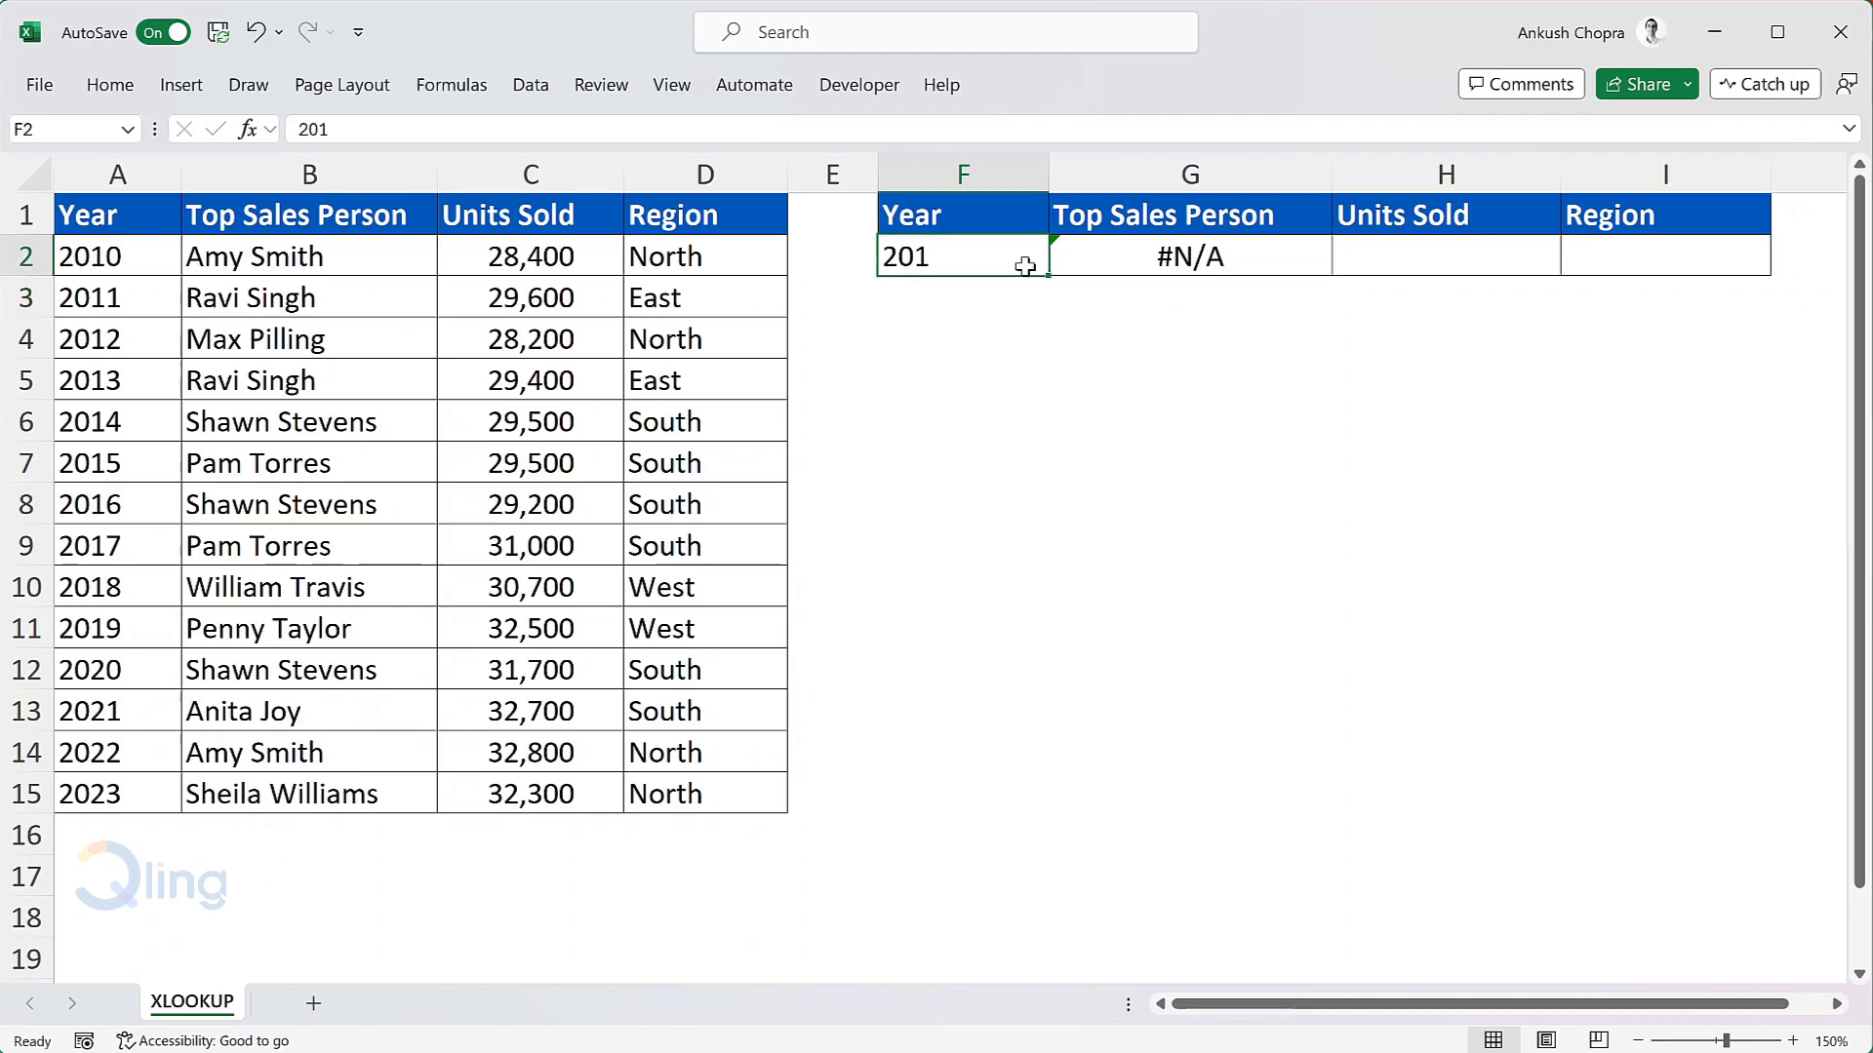
{"action": "key", "text": "F2"}
{"action": "type", "text": "3"}
{"action": "key", "text": "Return"}
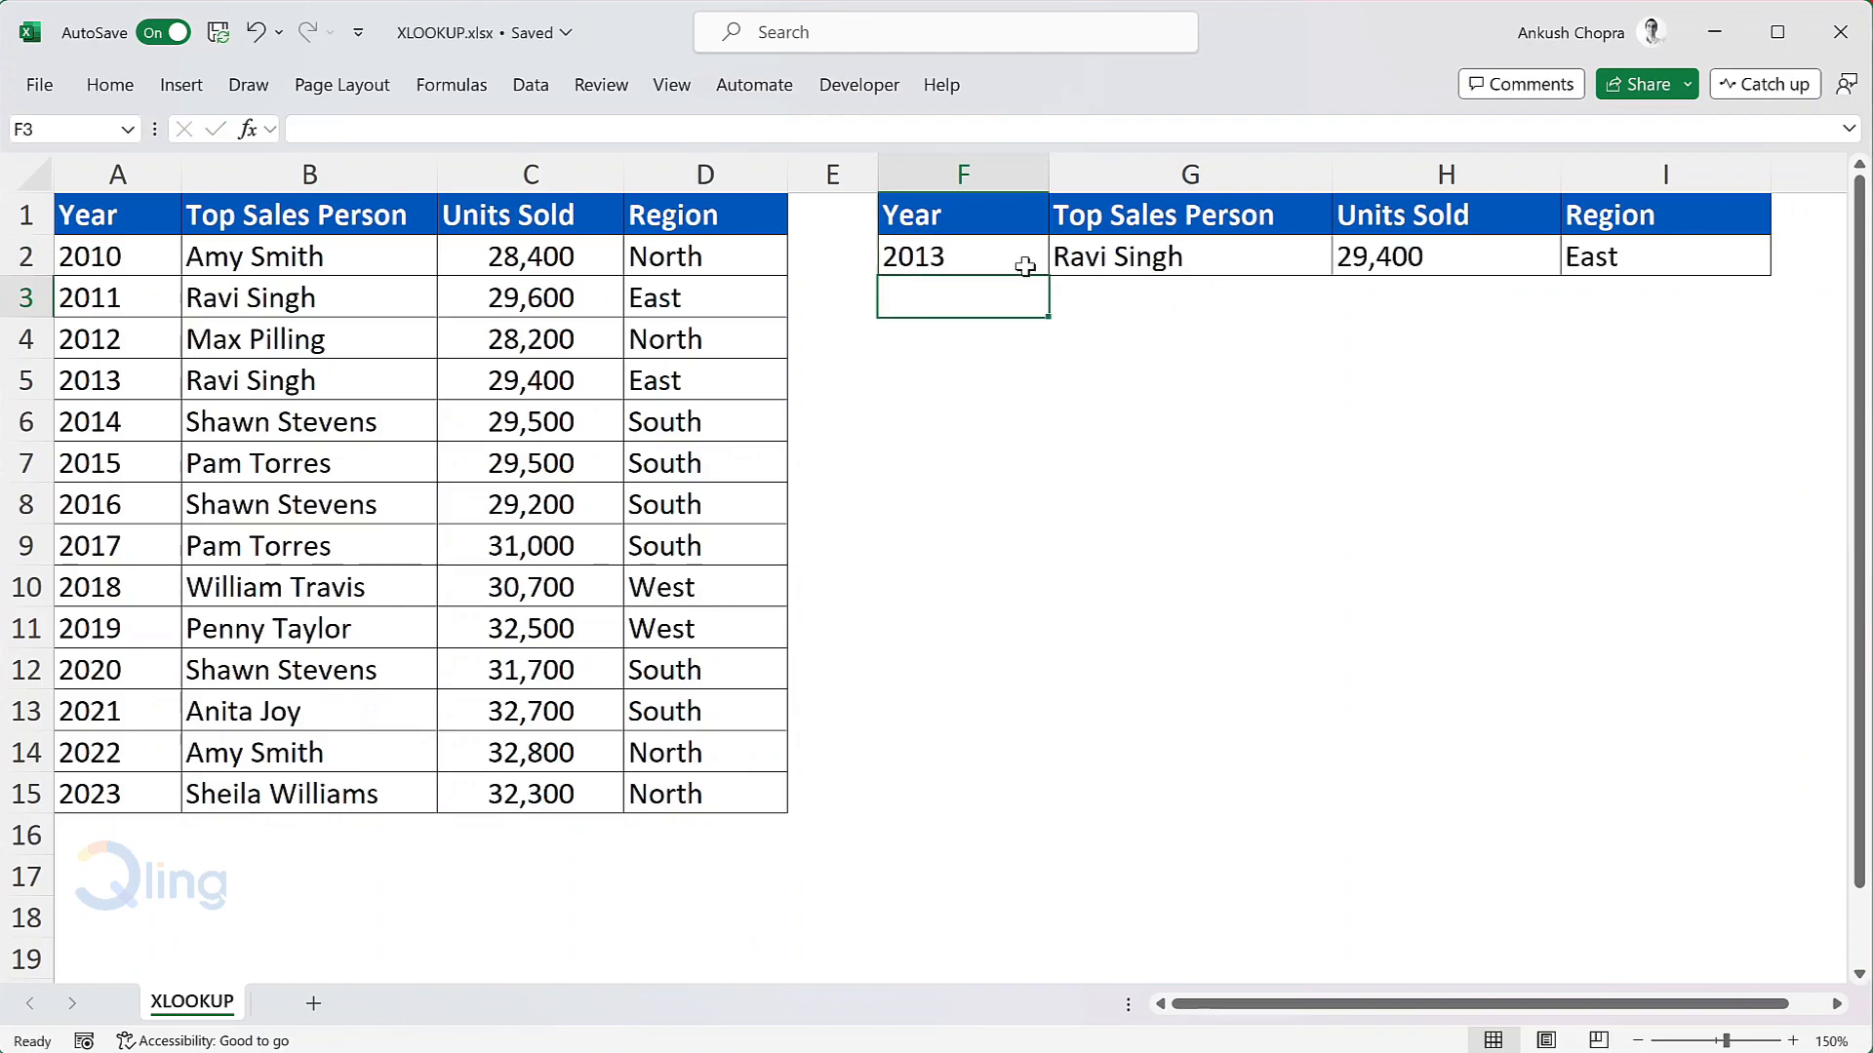
Step: Add "Incorrect year" as the if_not_found argument of the XLOOKUP formula in G2
{"action": "left_click", "coordinate": [1174, 257]}
{"action": "key", "text": "F2"}
{"action": "key", "text": "BackSpace"}
{"action": "type", "text": ","}
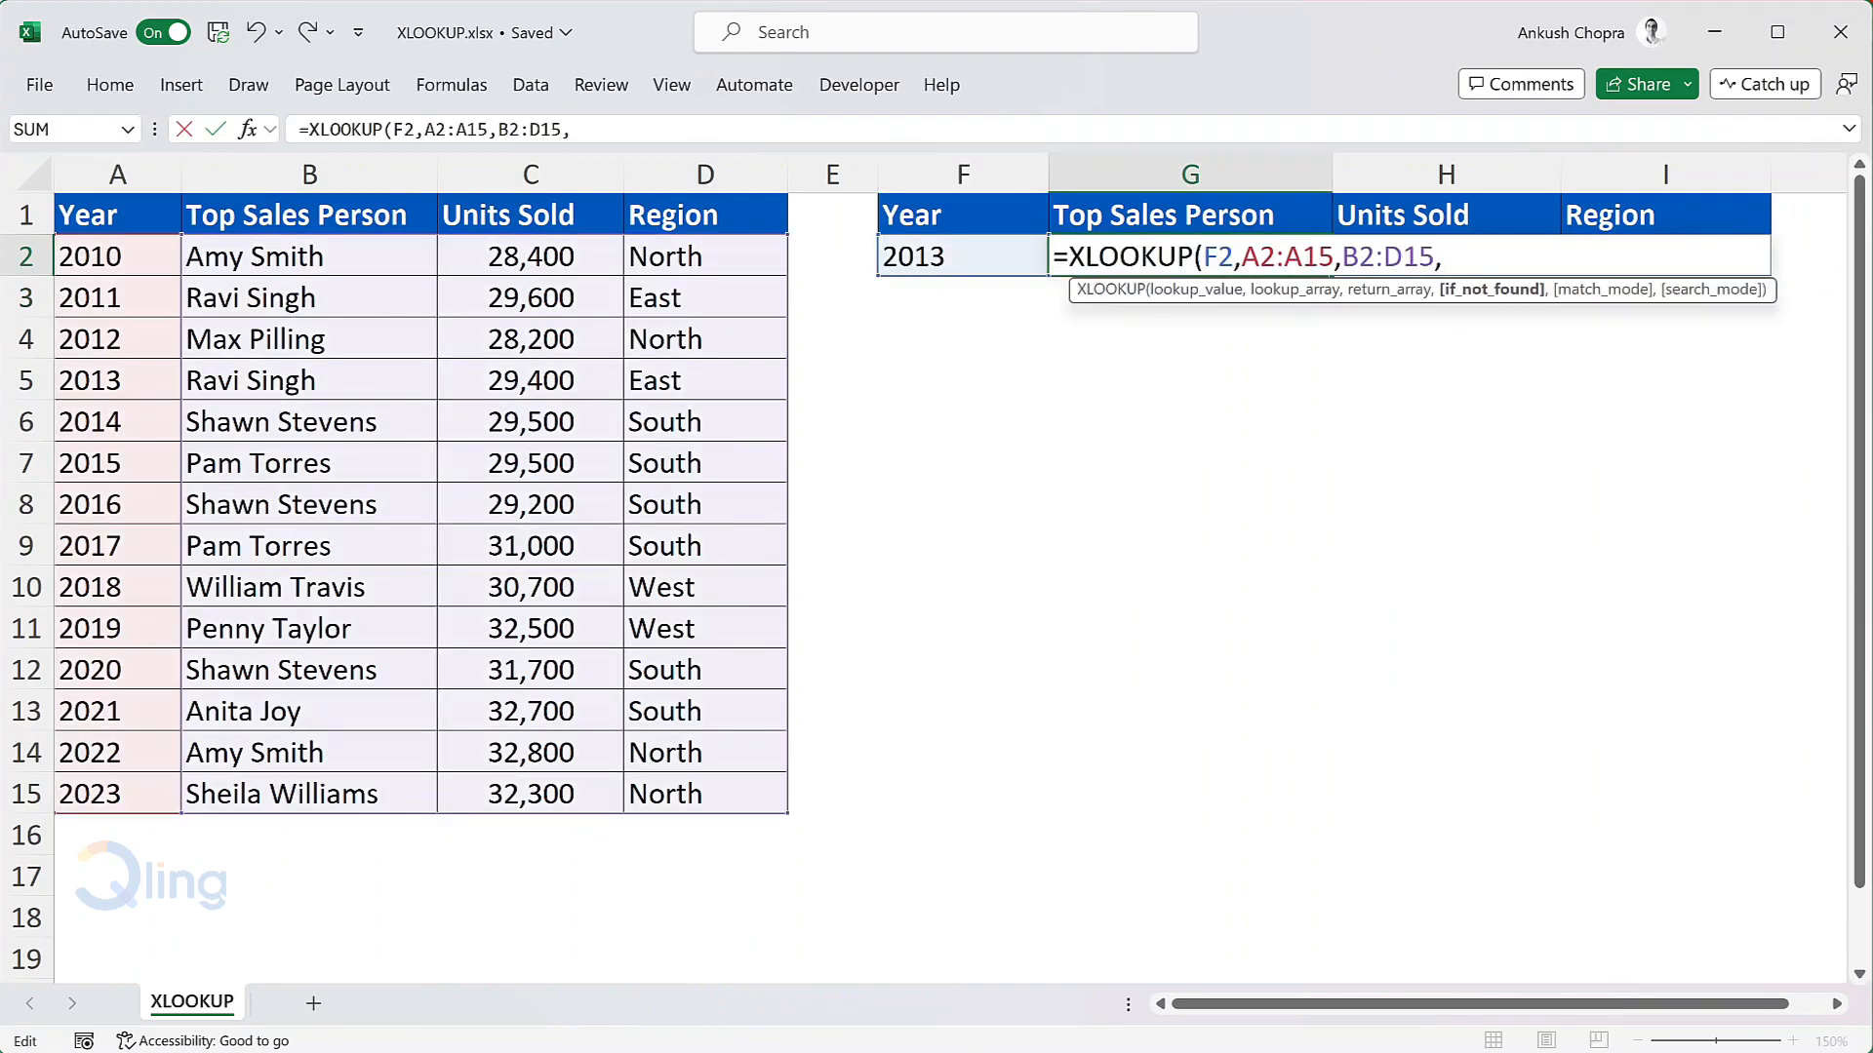
{"action": "type", "text": "\"Incorrect year"}
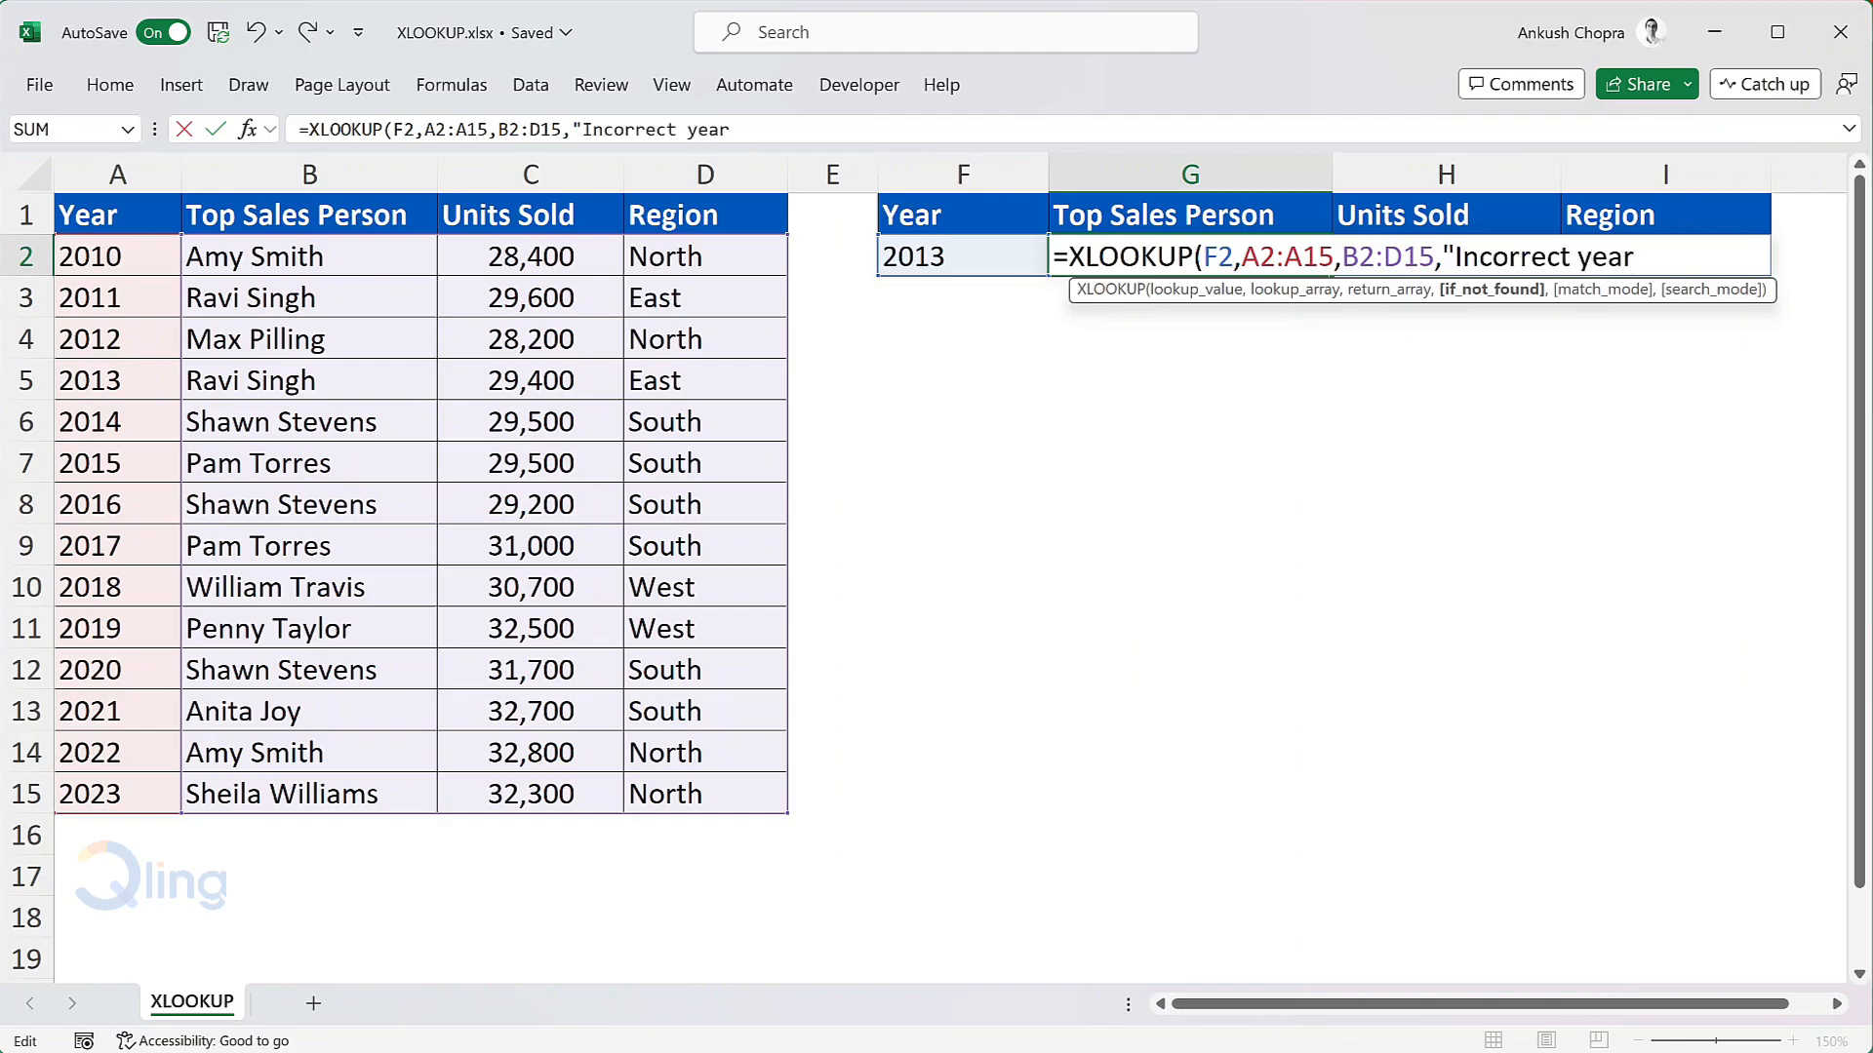
{"action": "type", "text": "\""}
{"action": "key", "text": "Return"}
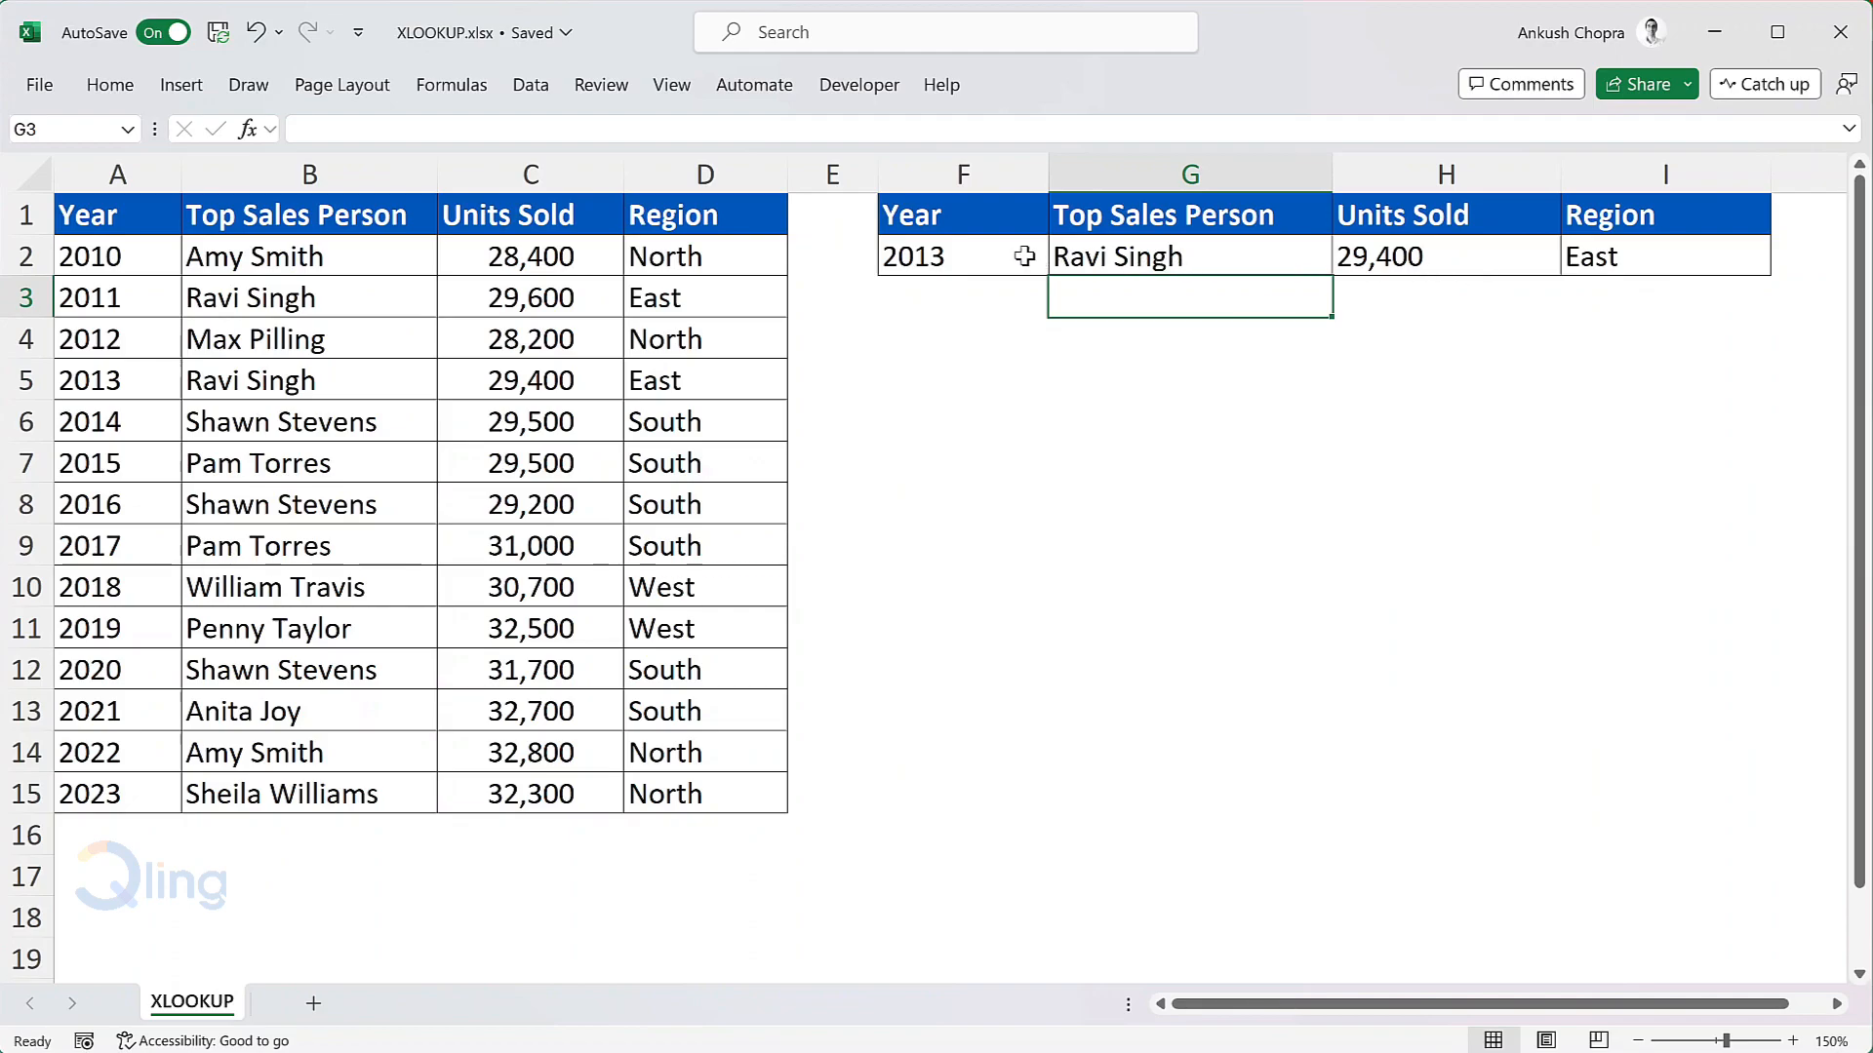
Step: Remove the last digit of the lookup year in F2 to test the if_not_found text
{"action": "double_click", "coordinate": [1024, 255]}
{"action": "key", "text": "BackSpace"}
{"action": "key", "text": "Return"}
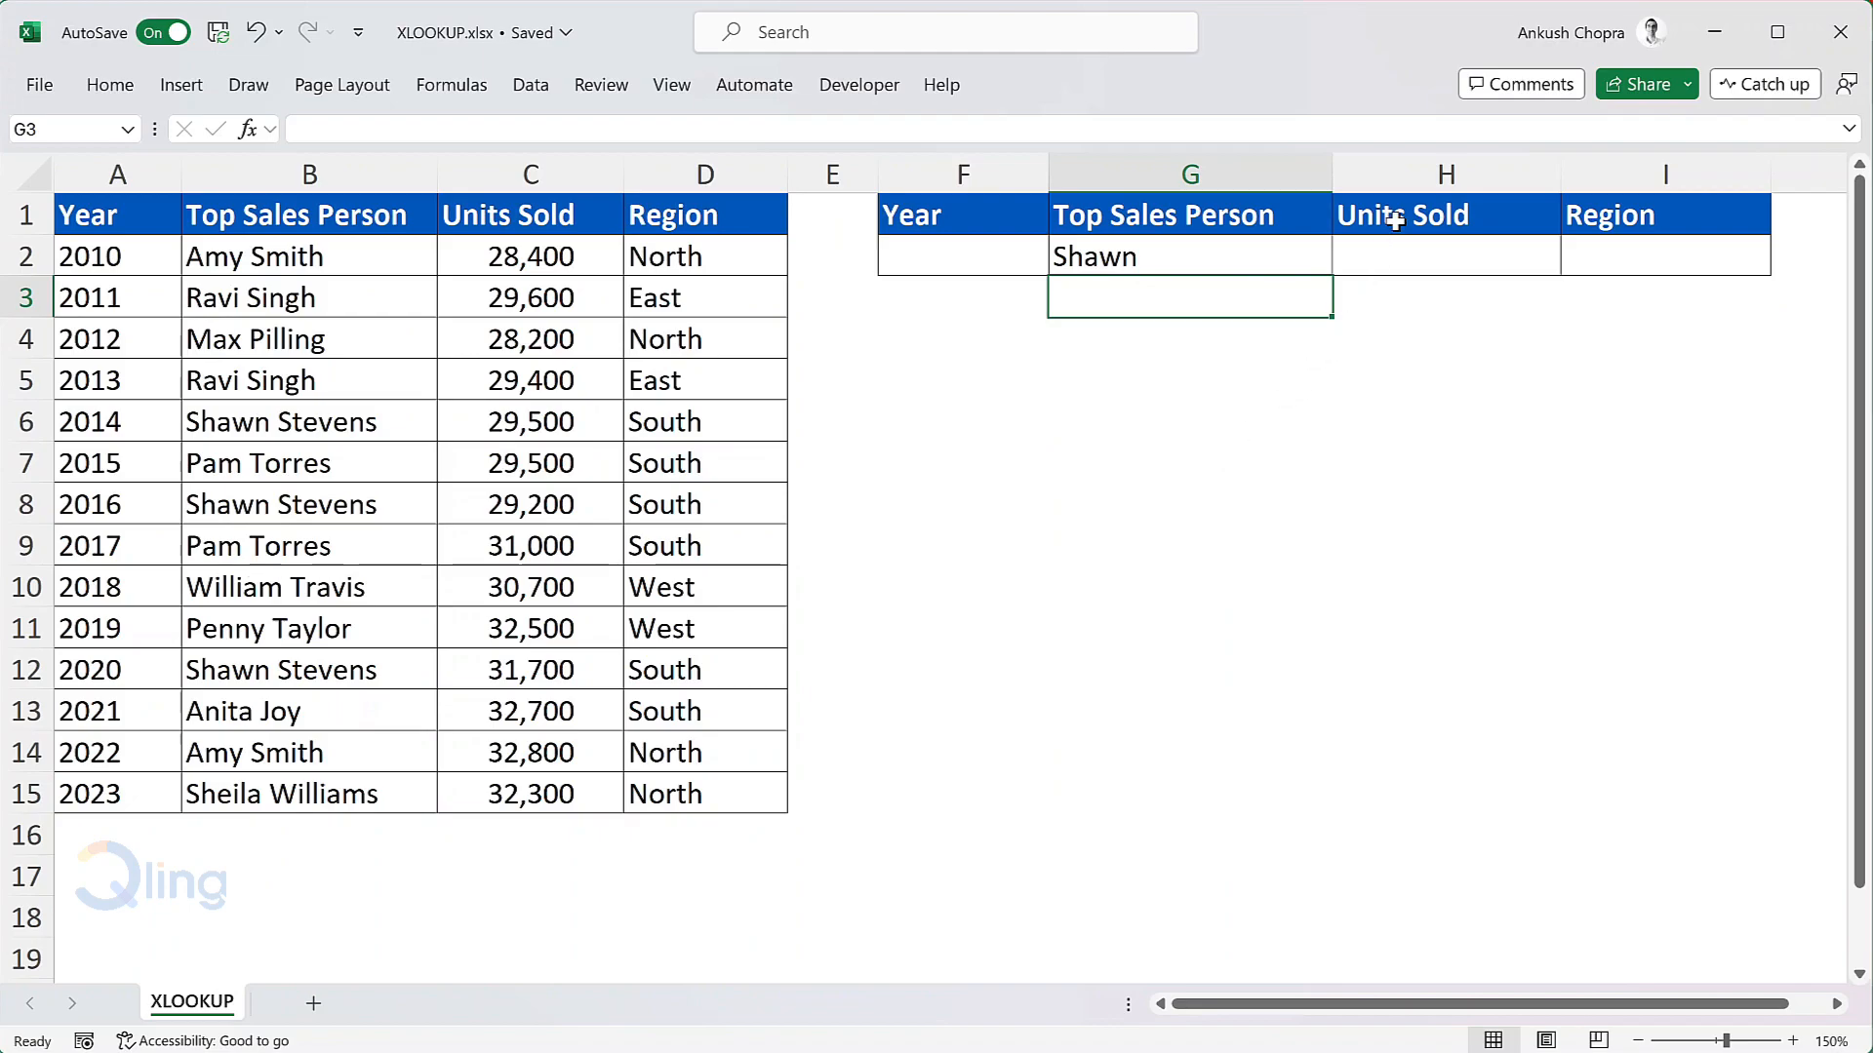
Step: Start an XLOOKUP formula in H2 with G2&"*" as lookup value, B2:B15 as lookup array and C2:C15 as return array
{"action": "left_click", "coordinate": [1410, 254]}
{"action": "type", "text": "=xl"}
{"action": "key", "text": "Tab"}
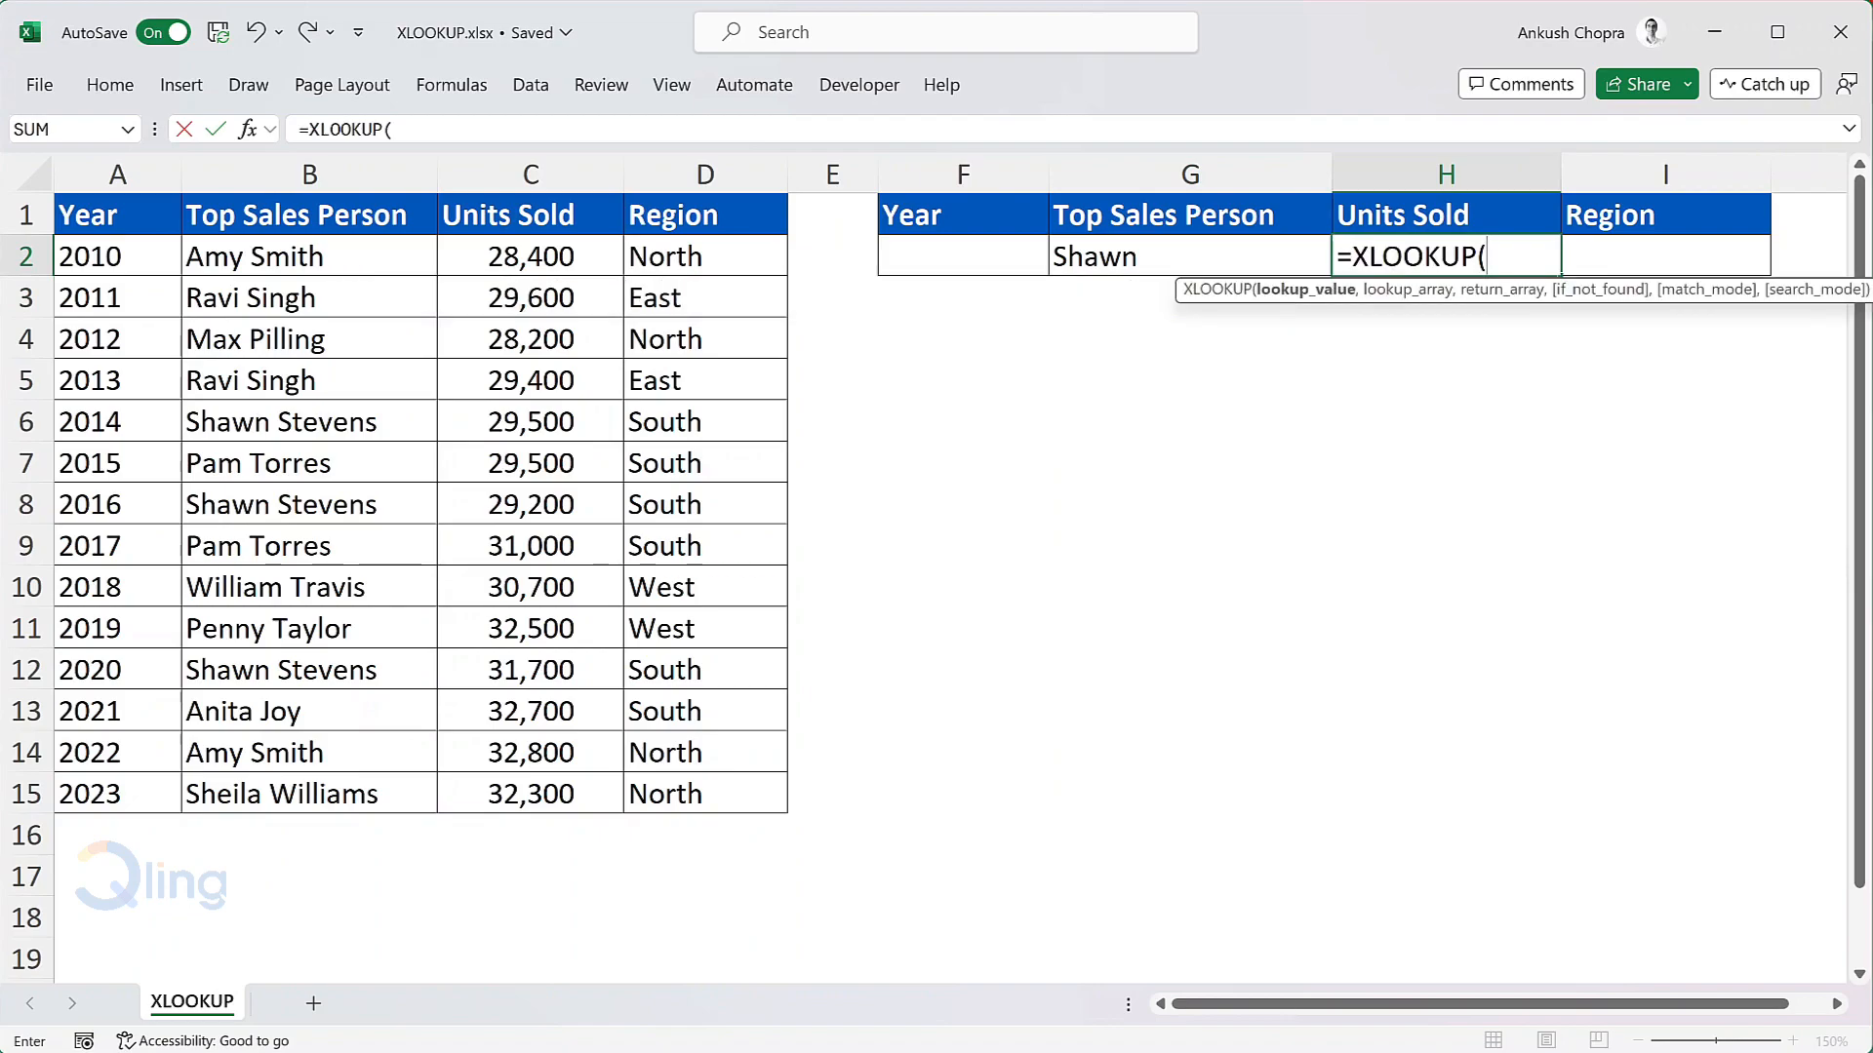
{"action": "left_click", "coordinate": [1176, 257]}
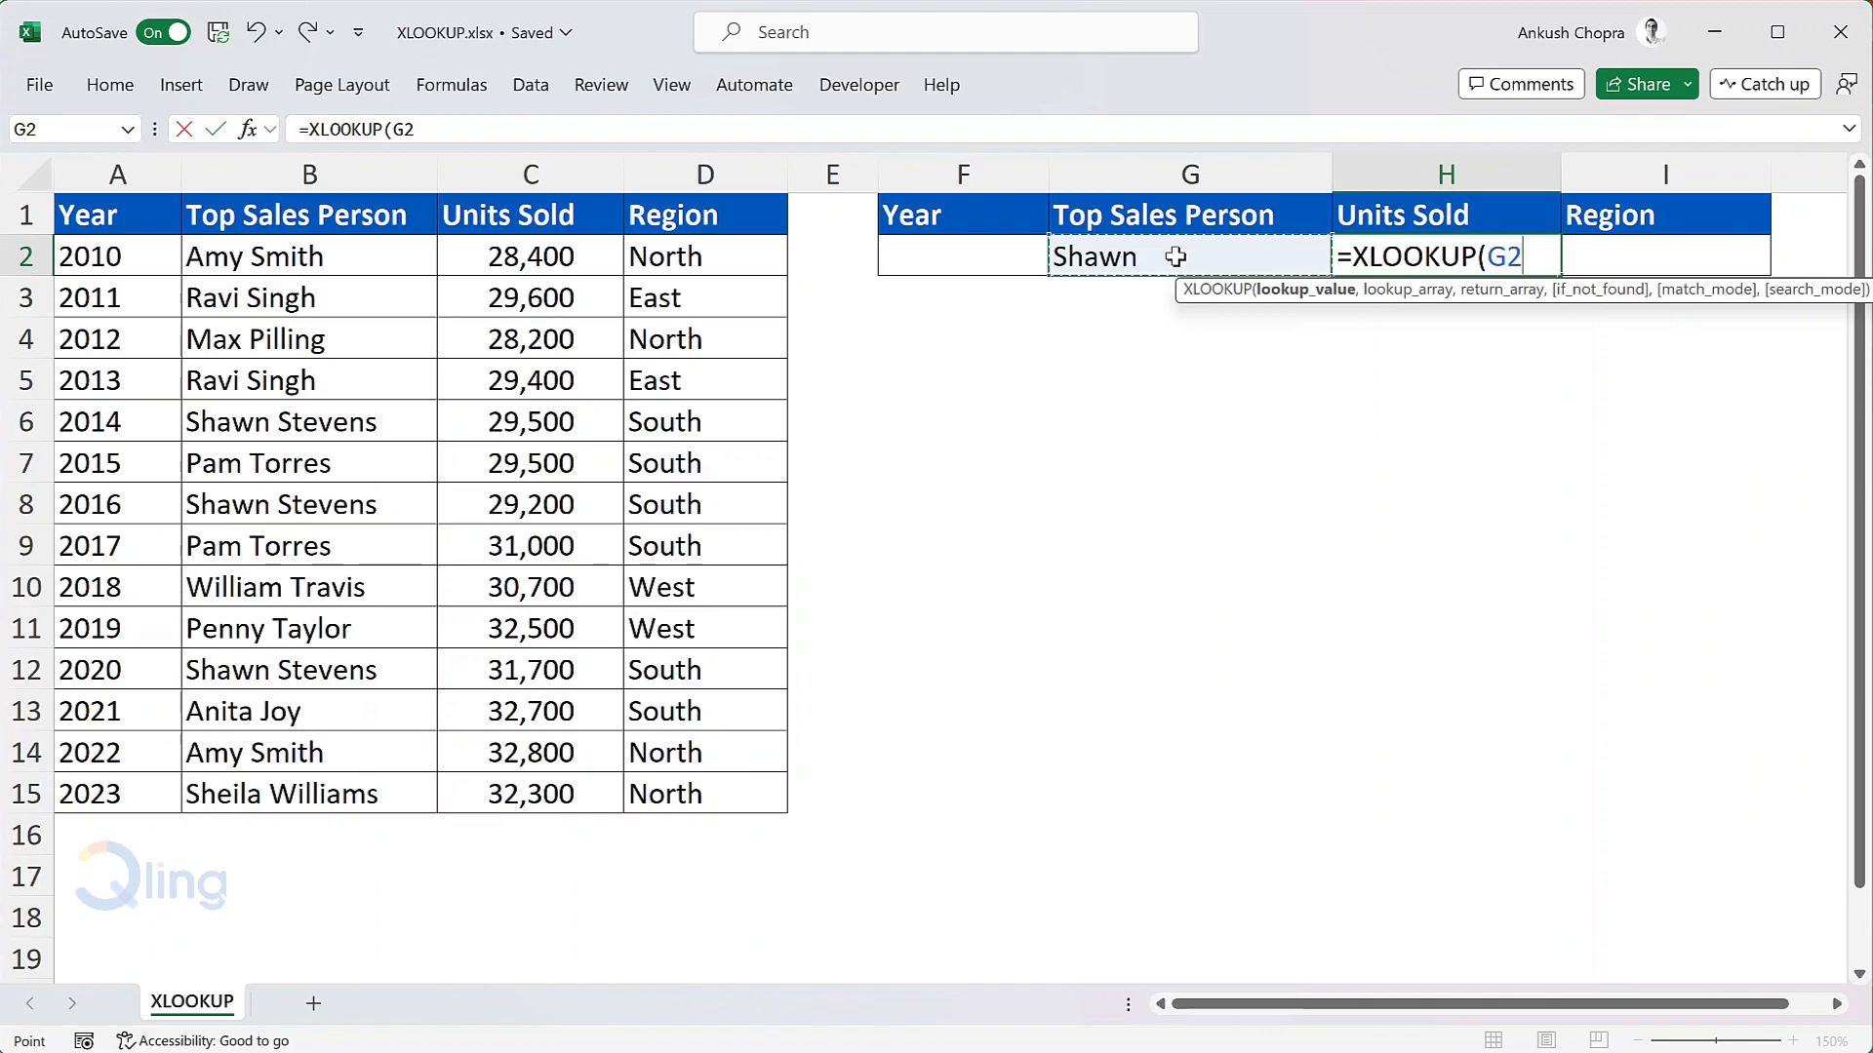
{"action": "type", "text": "&\"*\","}
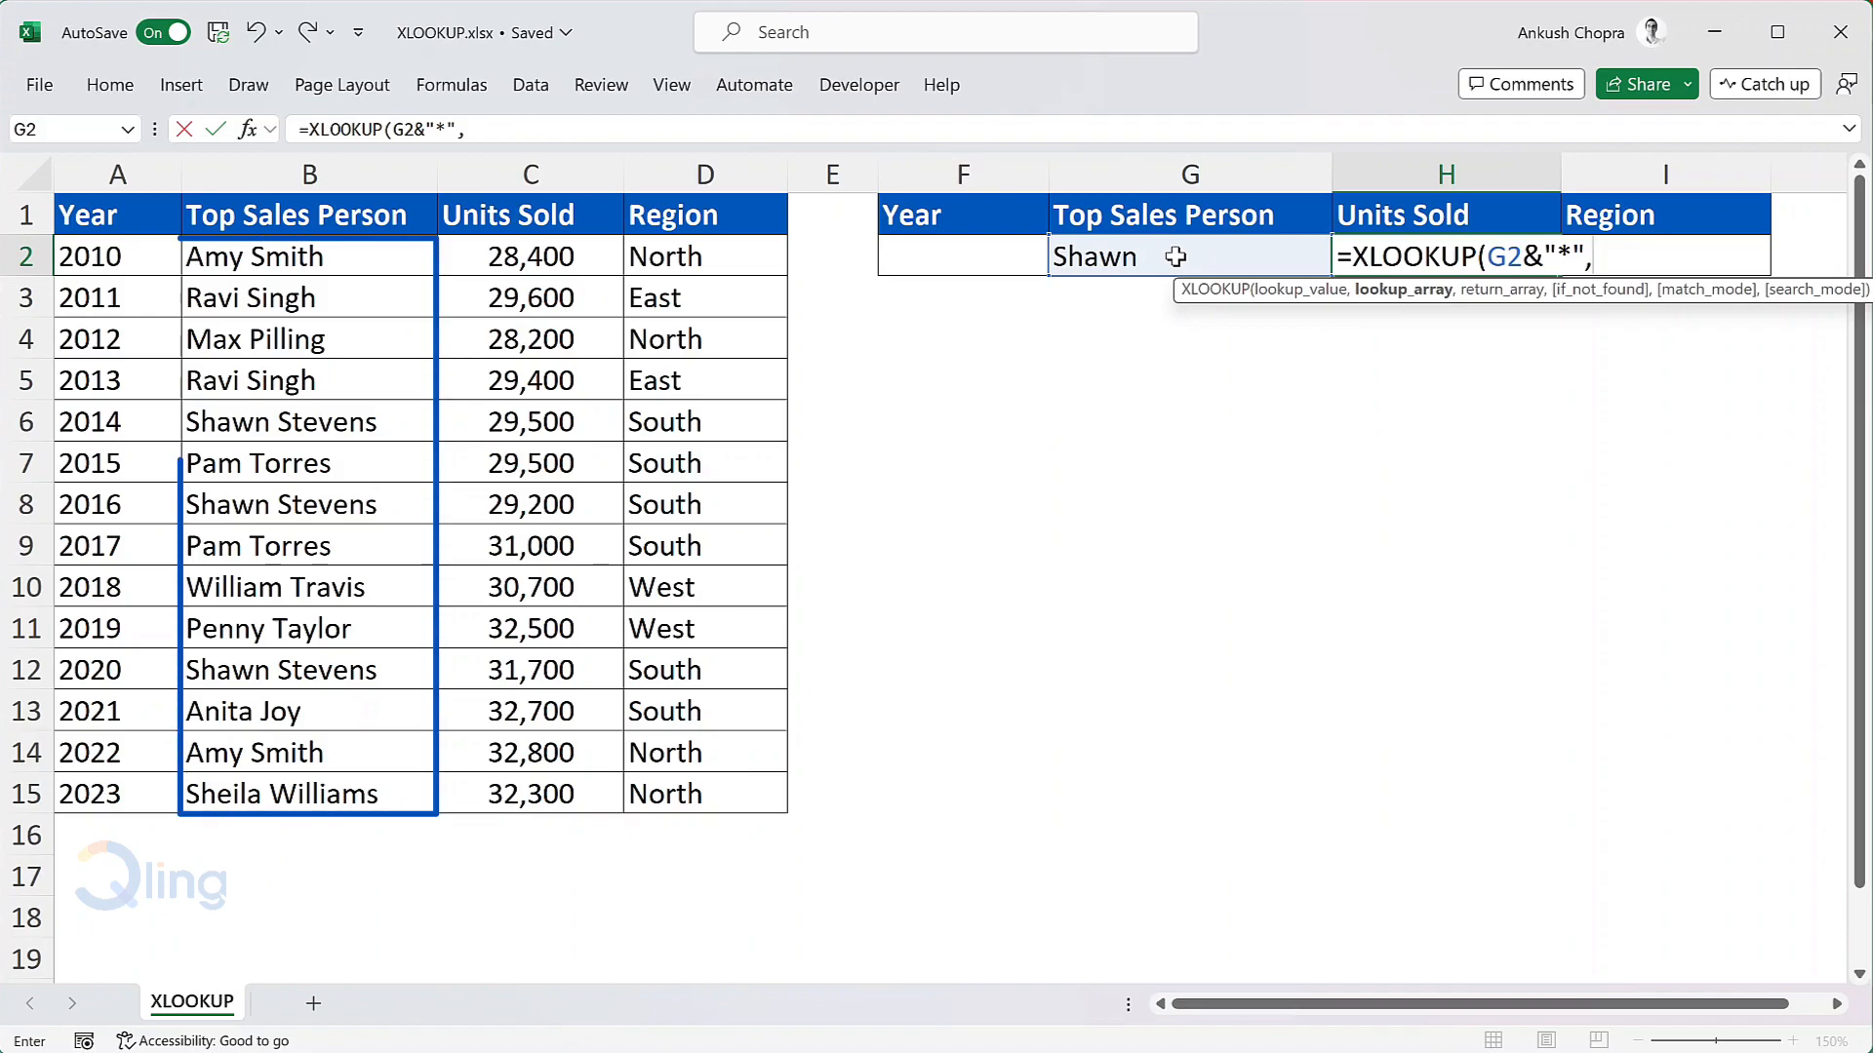
{"action": "left_click_drag", "start_coordinate": [400, 257], "coordinate": [364, 798]}
{"action": "type", "text": ","}
{"action": "left_click_drag", "start_coordinate": [527, 256], "coordinate": [521, 788]}
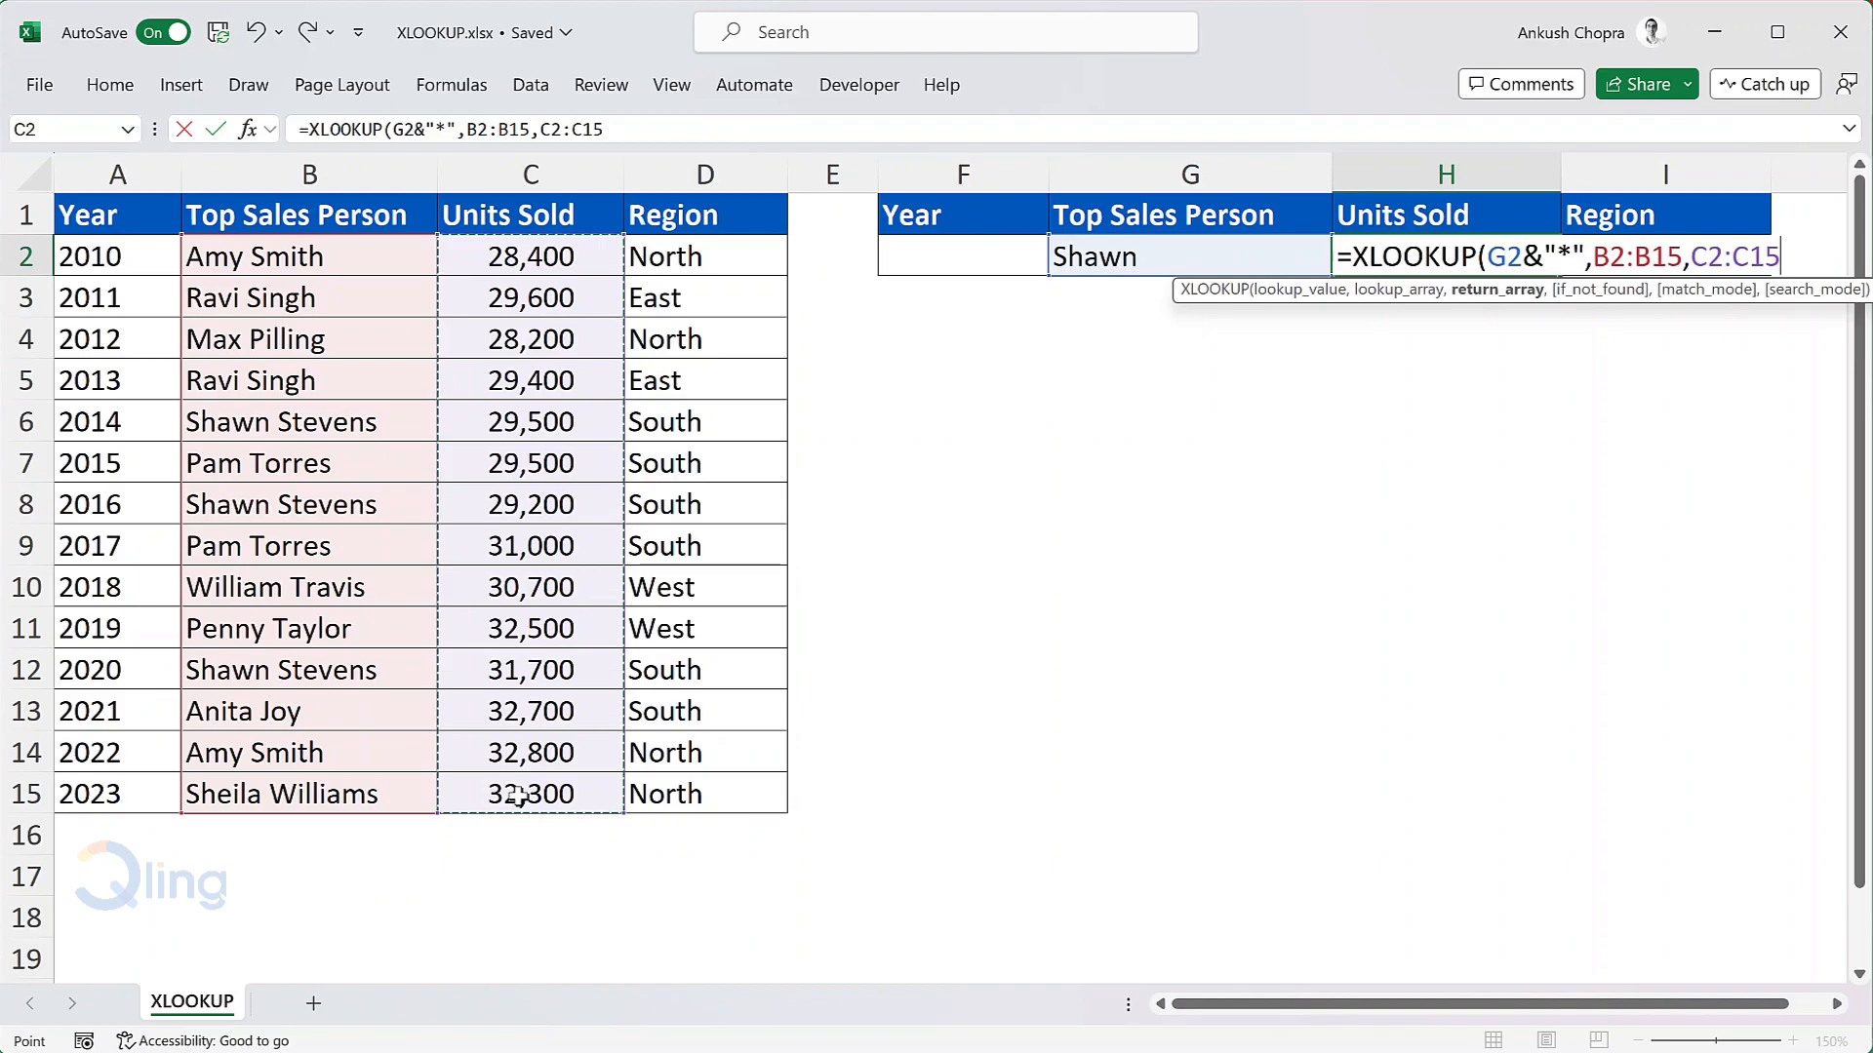
Step: Complete the XLOOKUP formula in H2 with "" as if_not_found and match mode 2 for a wildcard character match
{"action": "type", "text": ","}
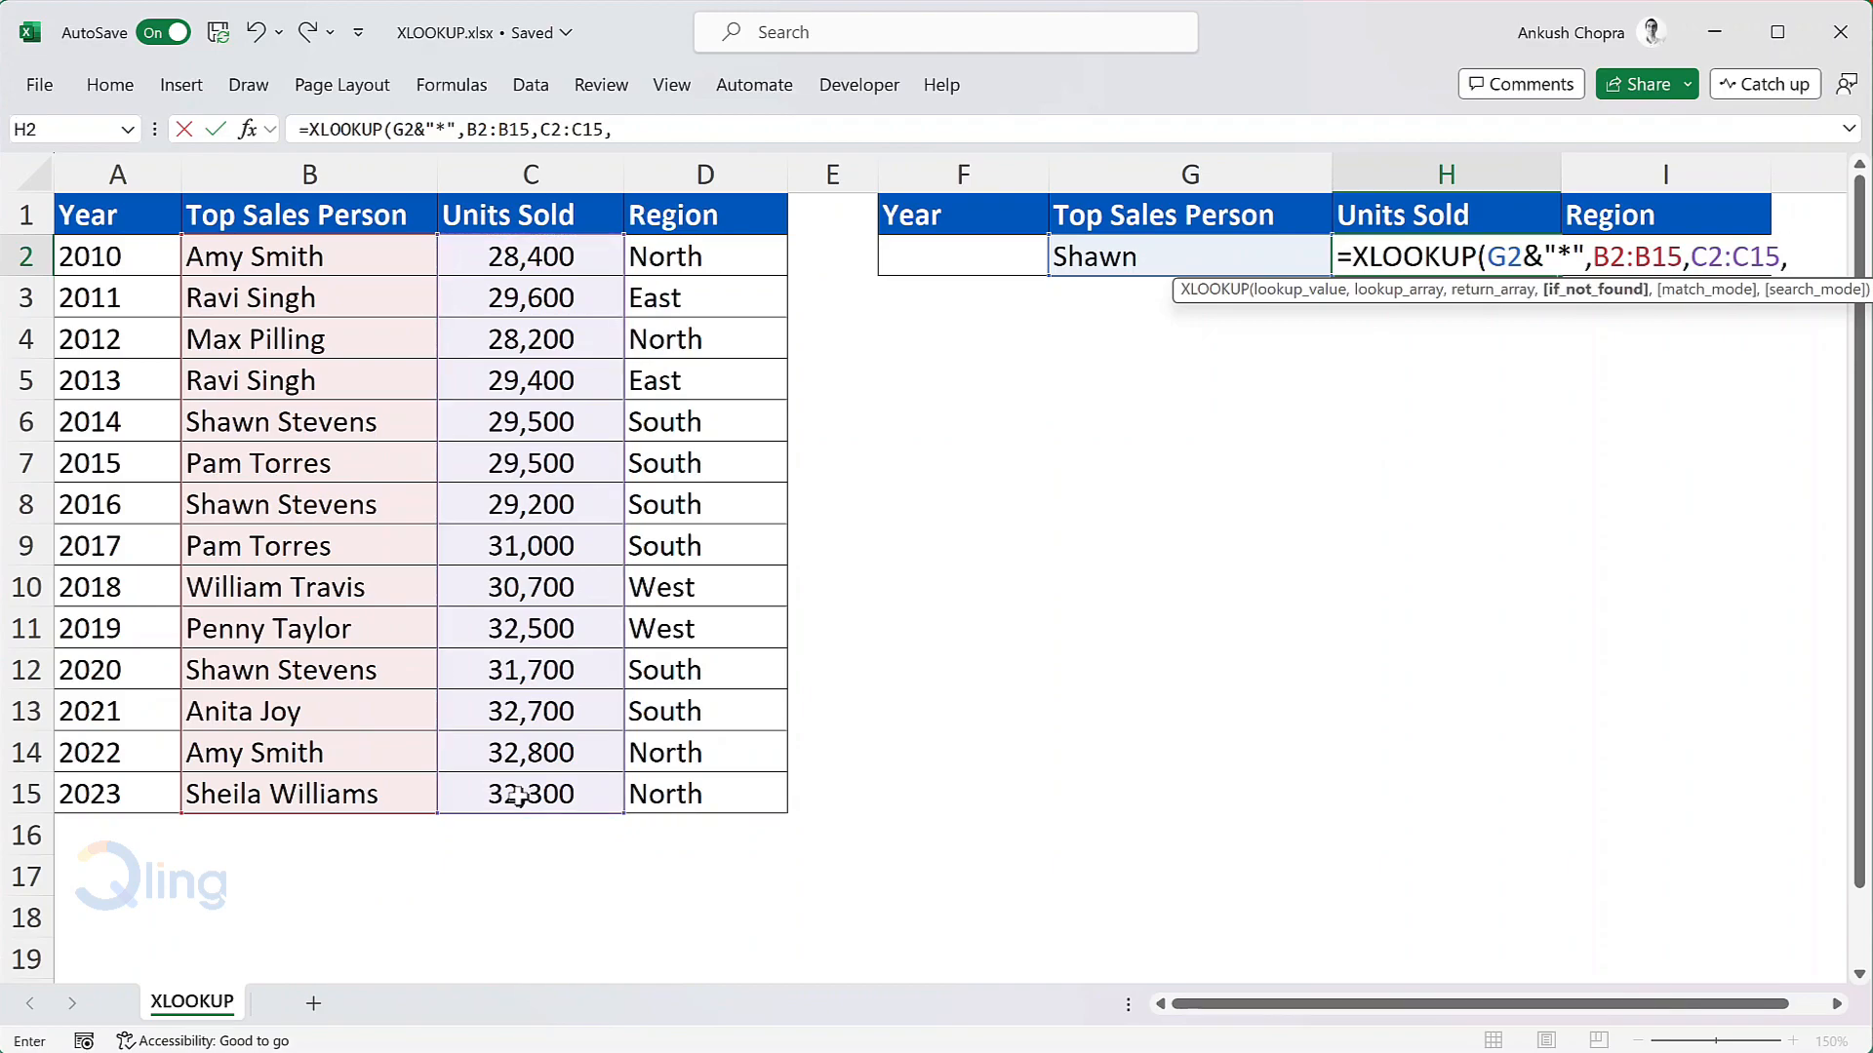
{"action": "type", "text": "\"\""}
{"action": "type", "text": ","}
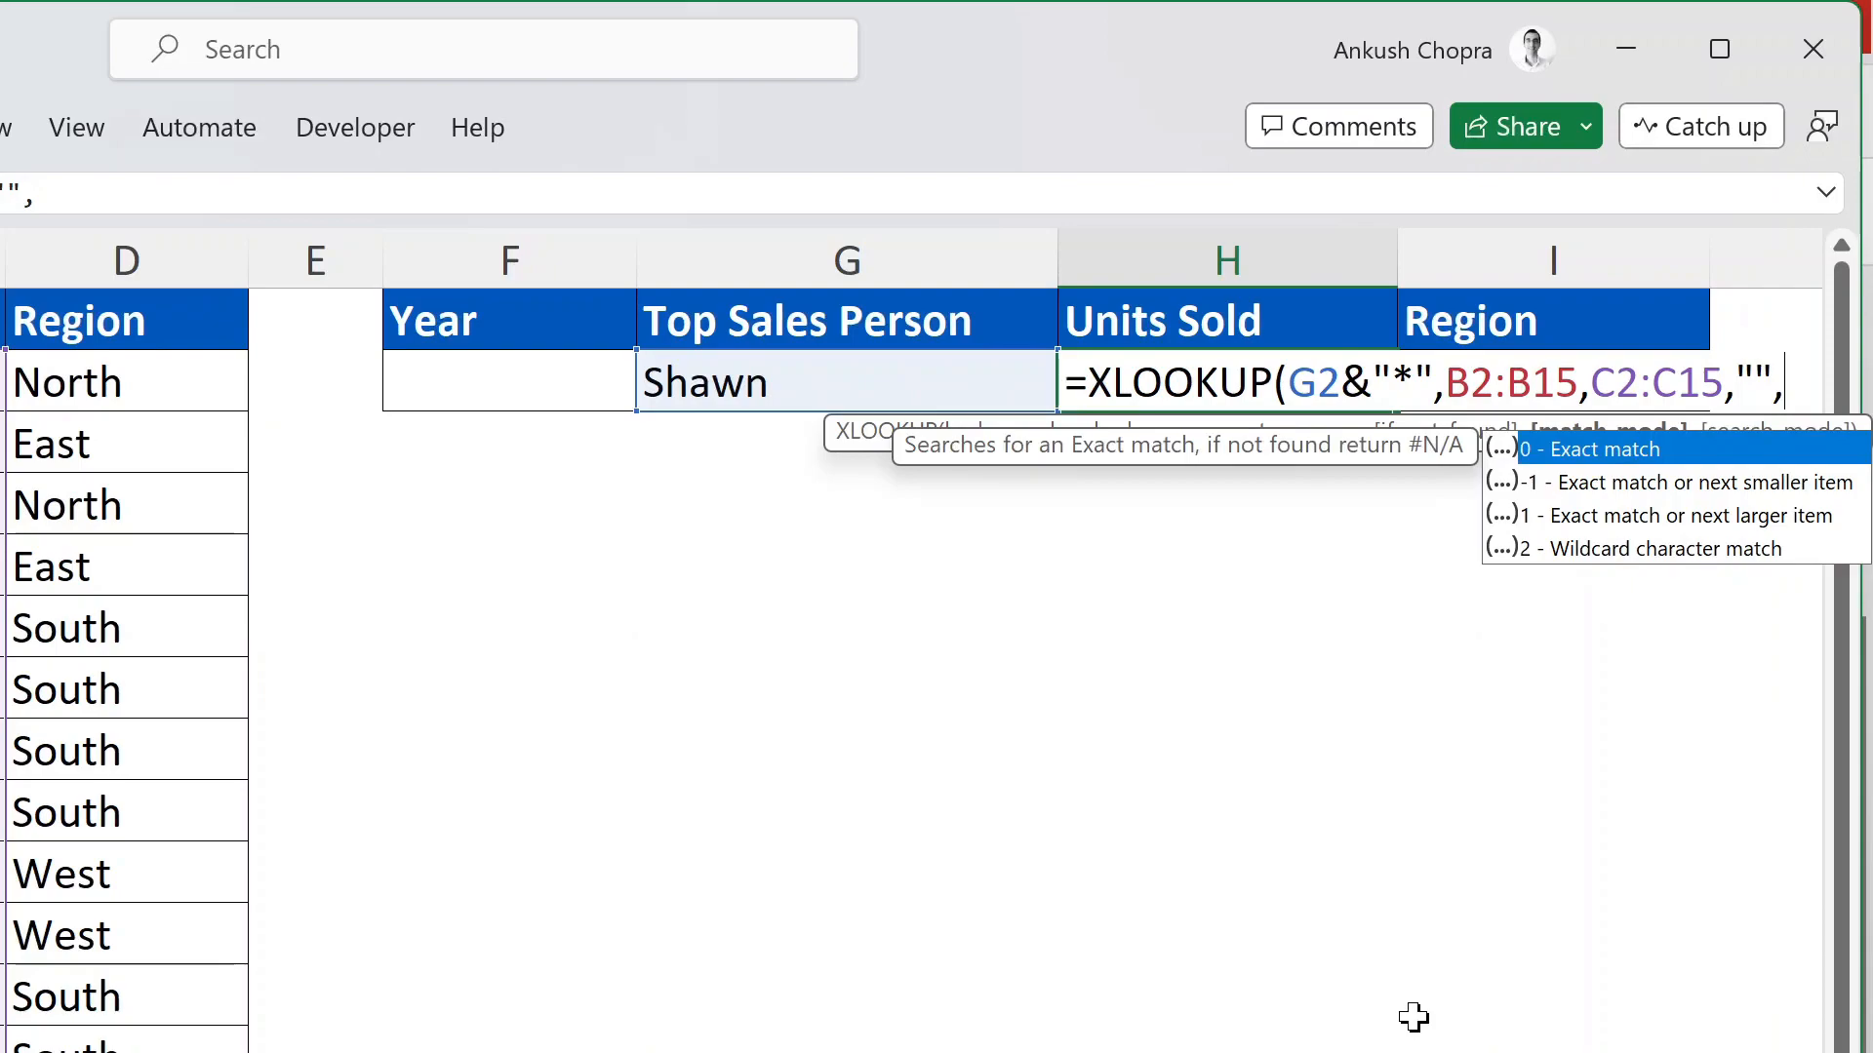
{"action": "type", "text": "2"}
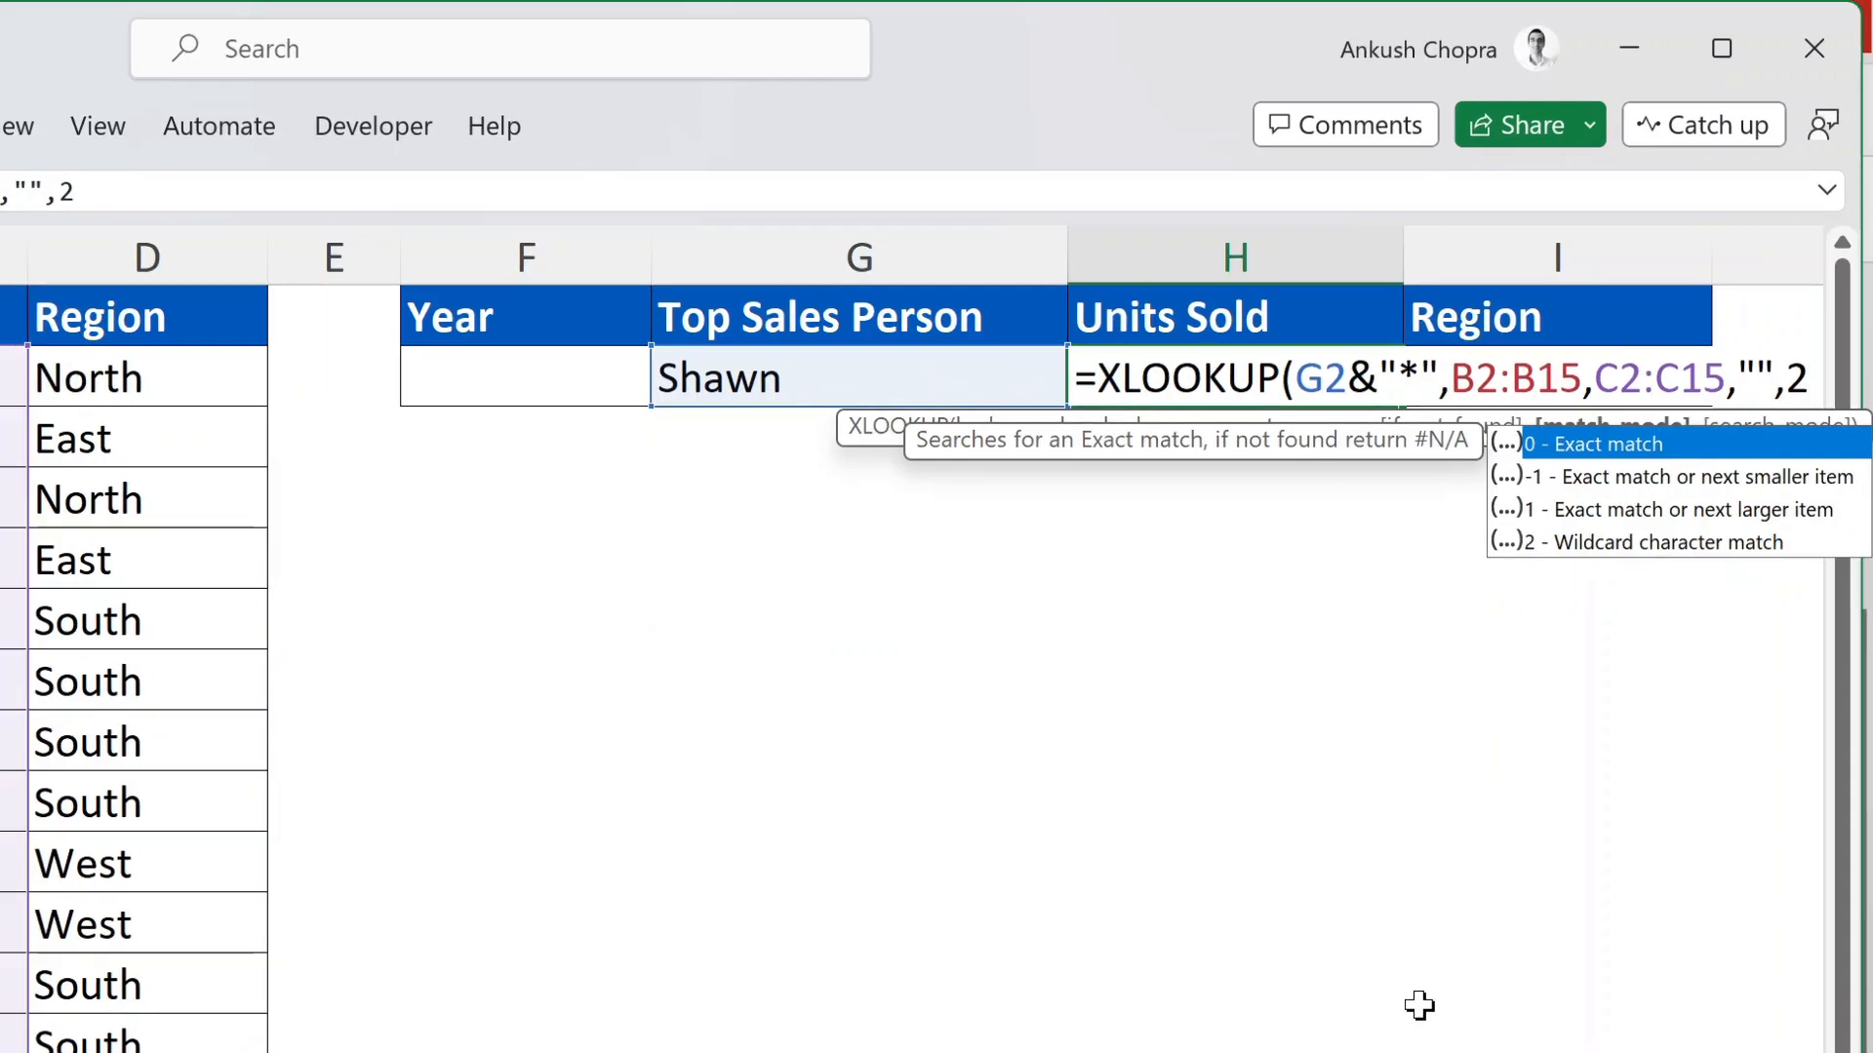
{"action": "type", "text": ")"}
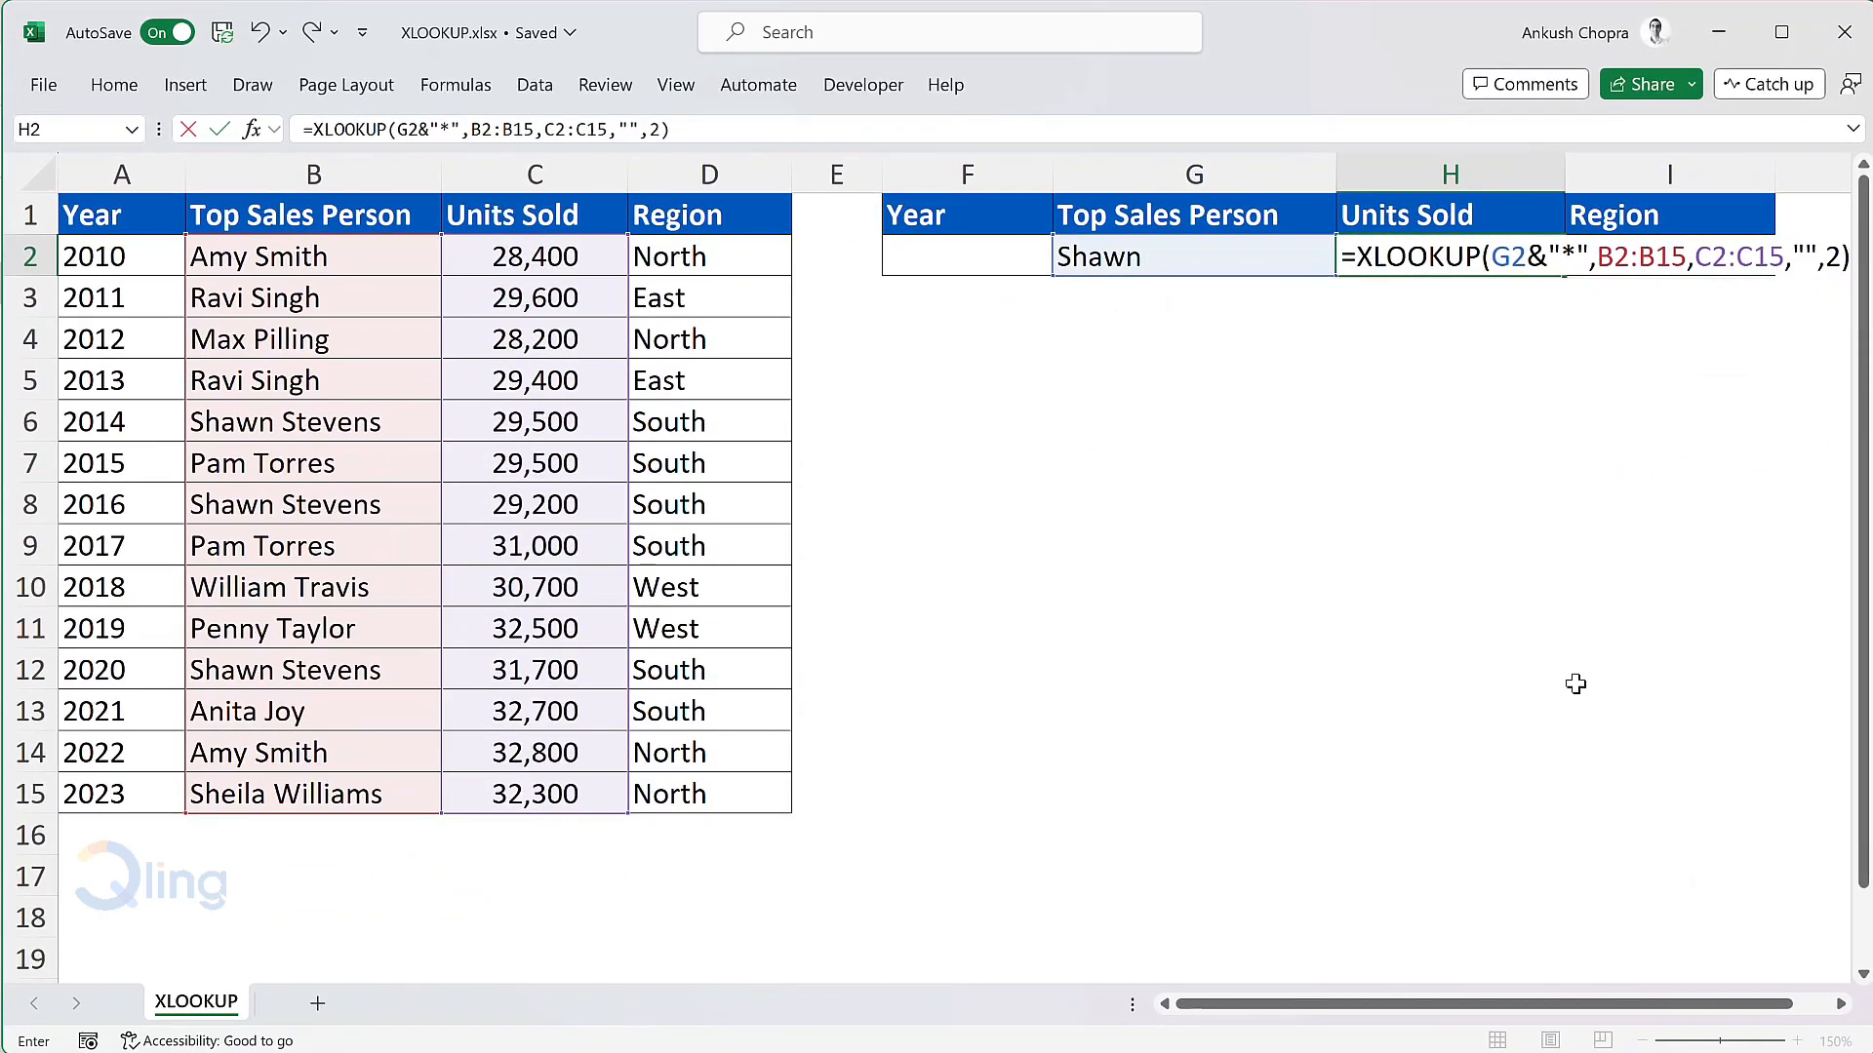
{"action": "key", "text": "Return"}
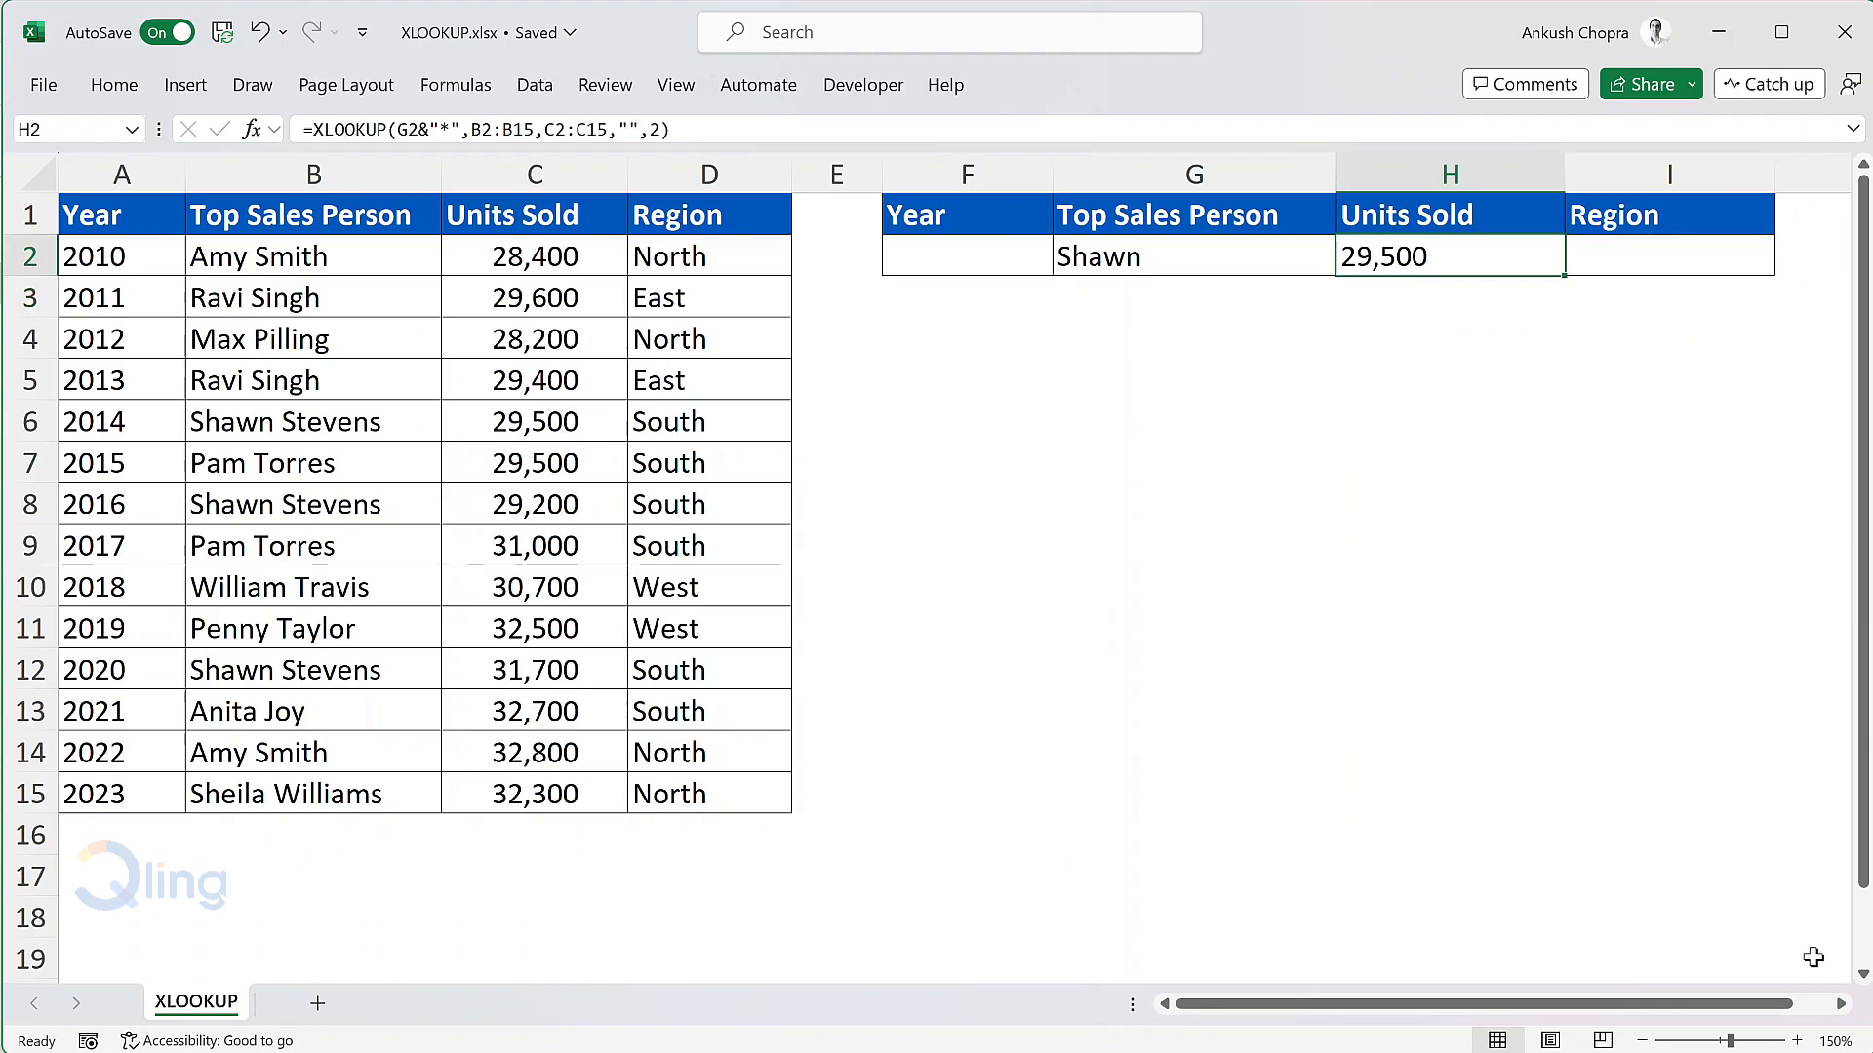
Step: Add search mode -1 to the XLOOKUP formula in H2 so it searches last-to-first
{"action": "left_click", "coordinate": [1843, 1005]}
{"action": "left_click", "coordinate": [1843, 1006]}
{"action": "double_click", "coordinate": [1109, 256]}
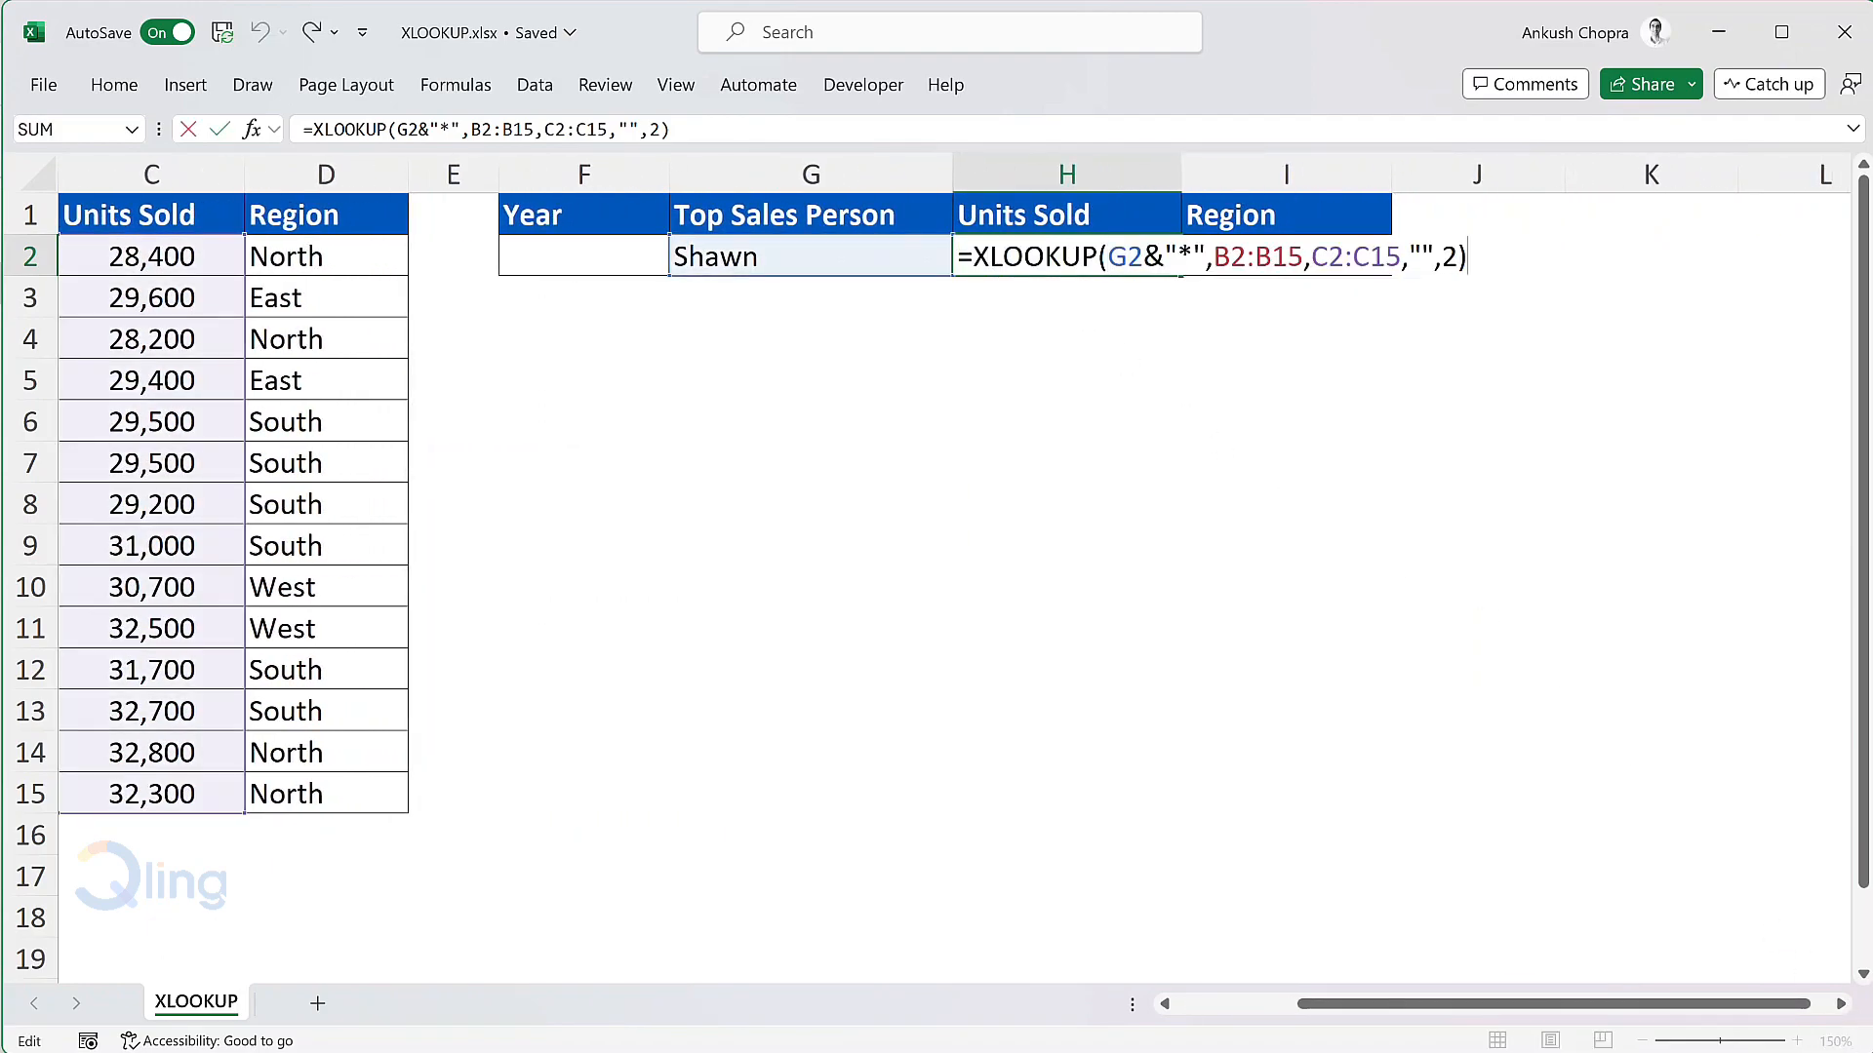
{"action": "key", "text": "BackSpace"}
{"action": "type", "text": ","}
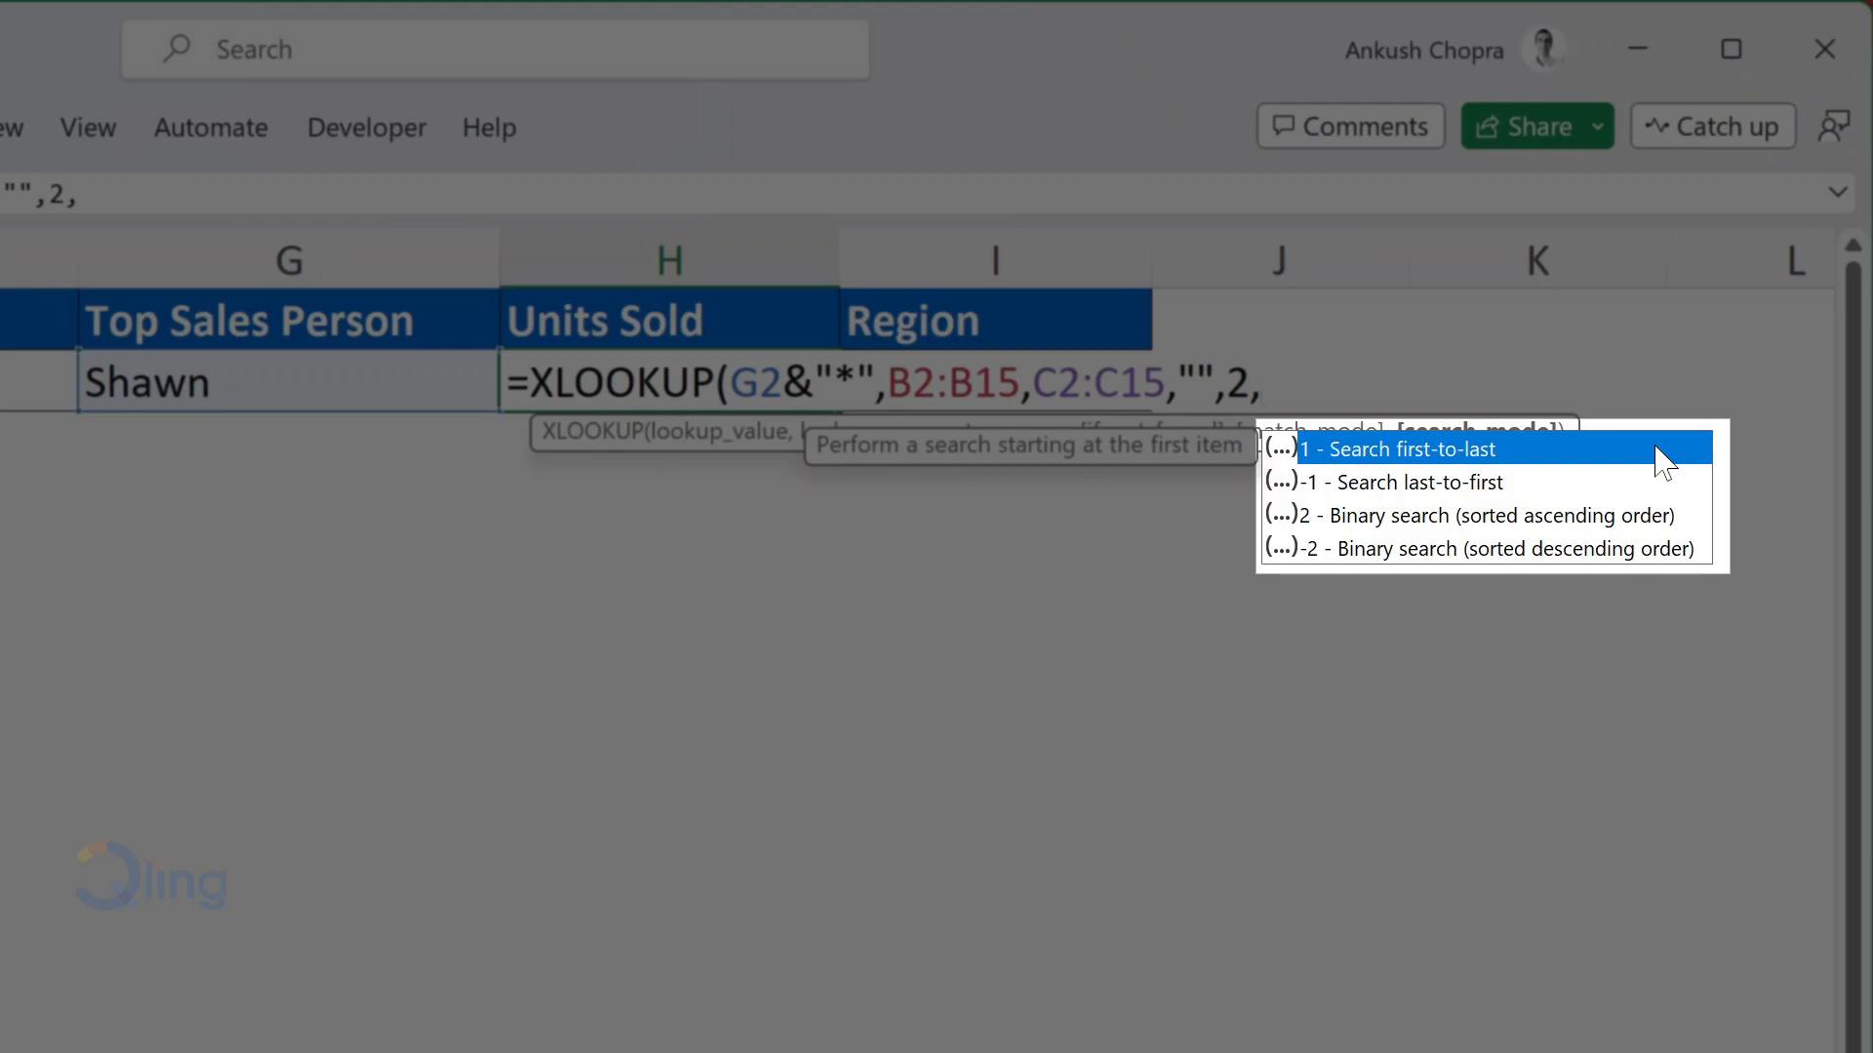
{"action": "type", "text": "-1"}
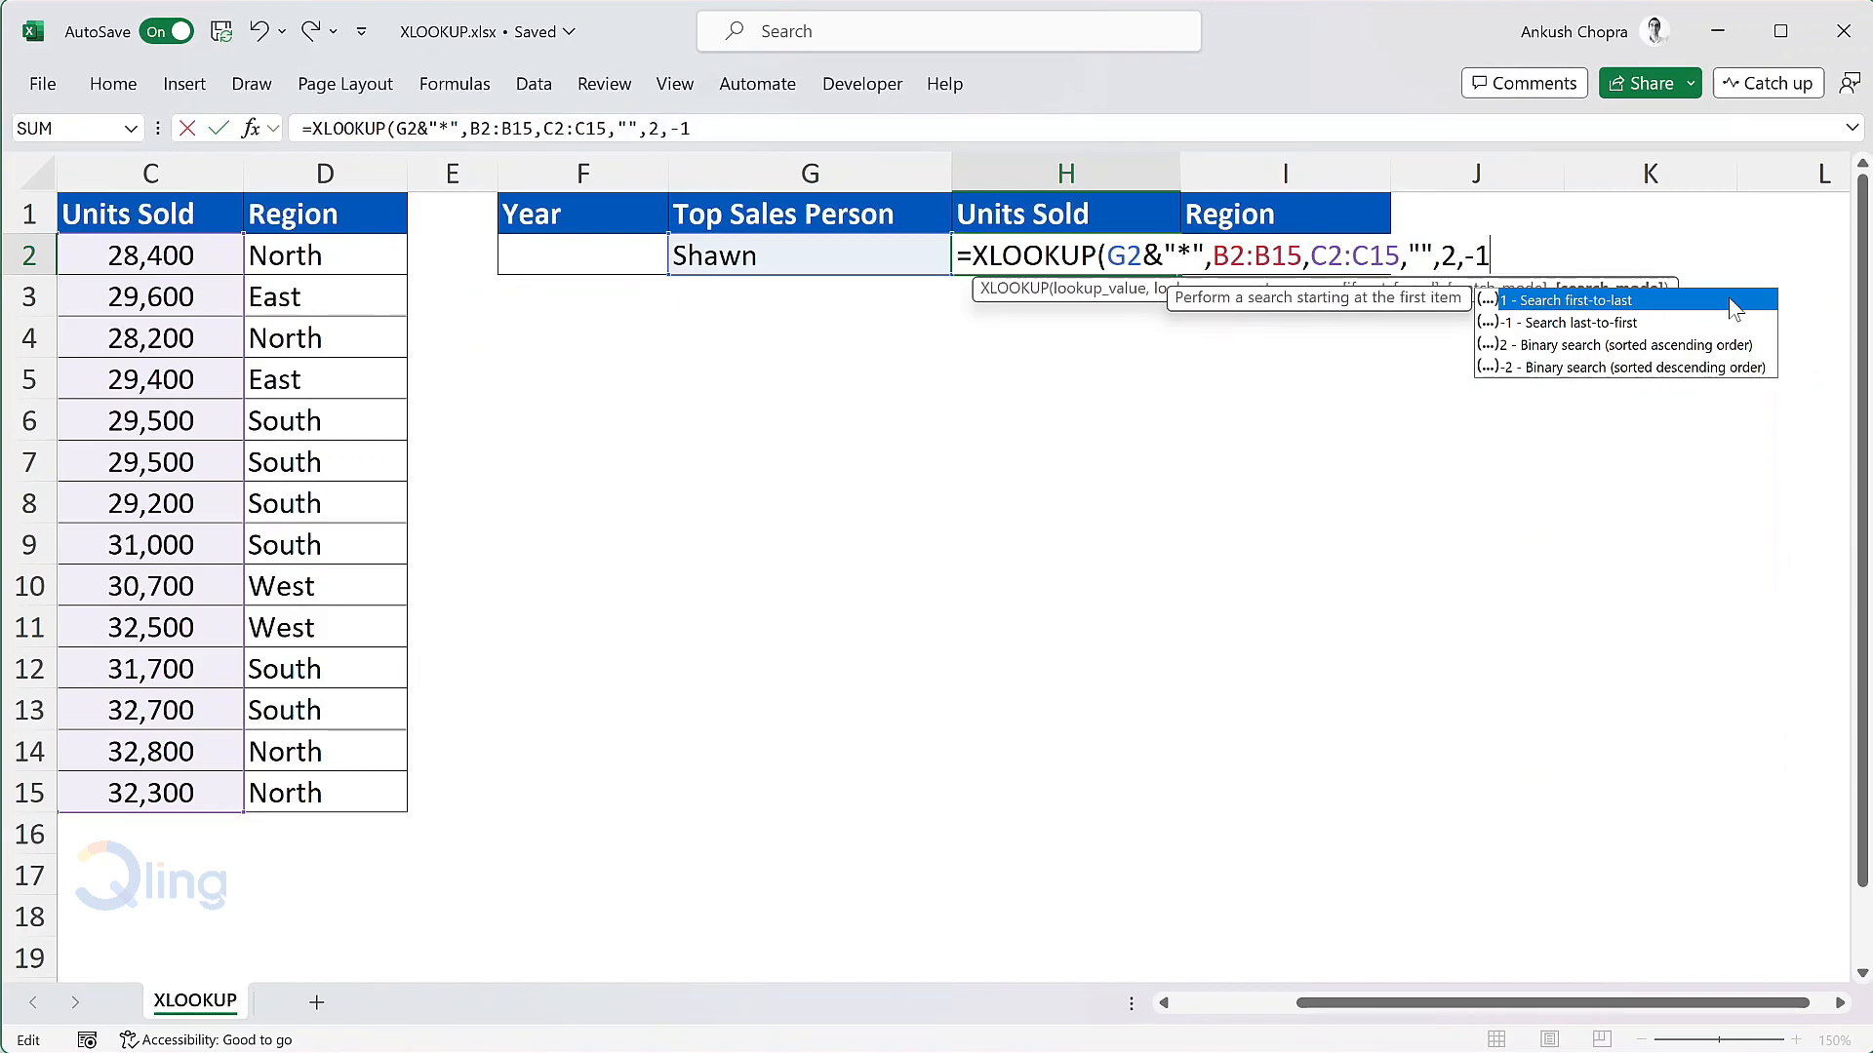
{"action": "type", "text": ")"}
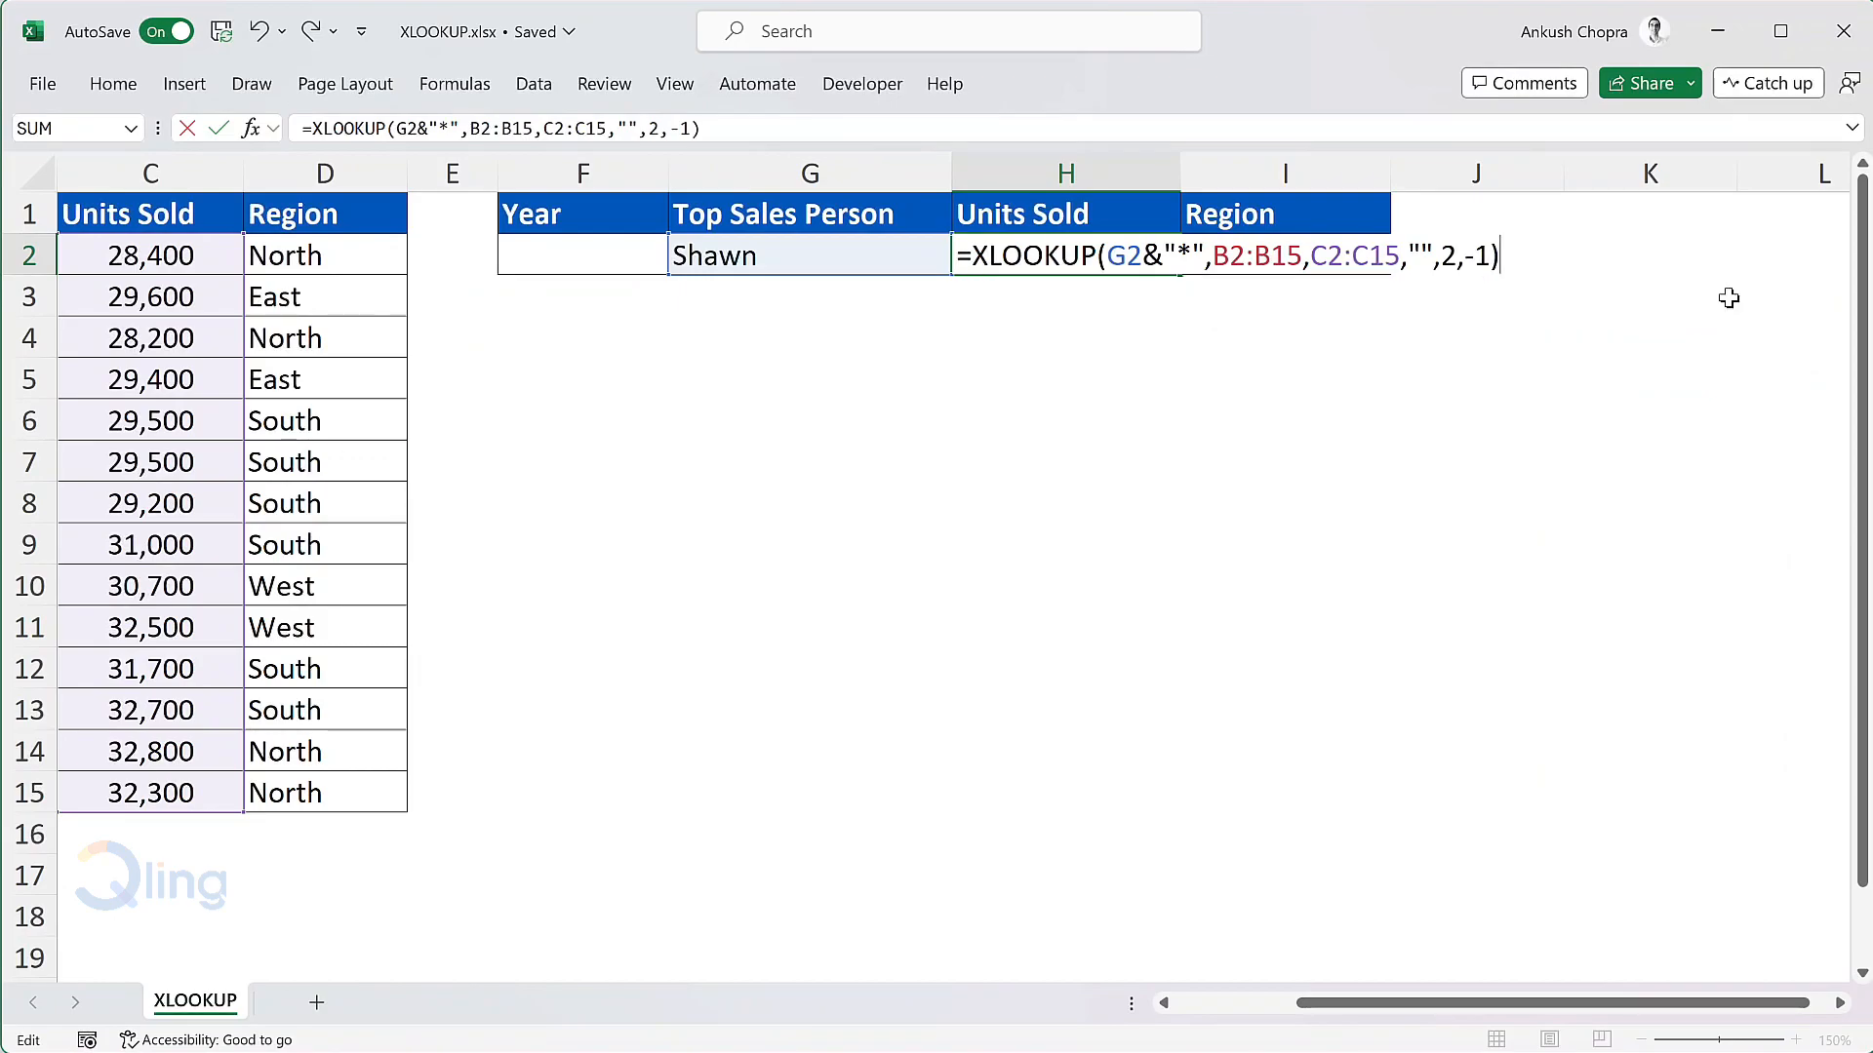
{"action": "key", "text": "Return"}
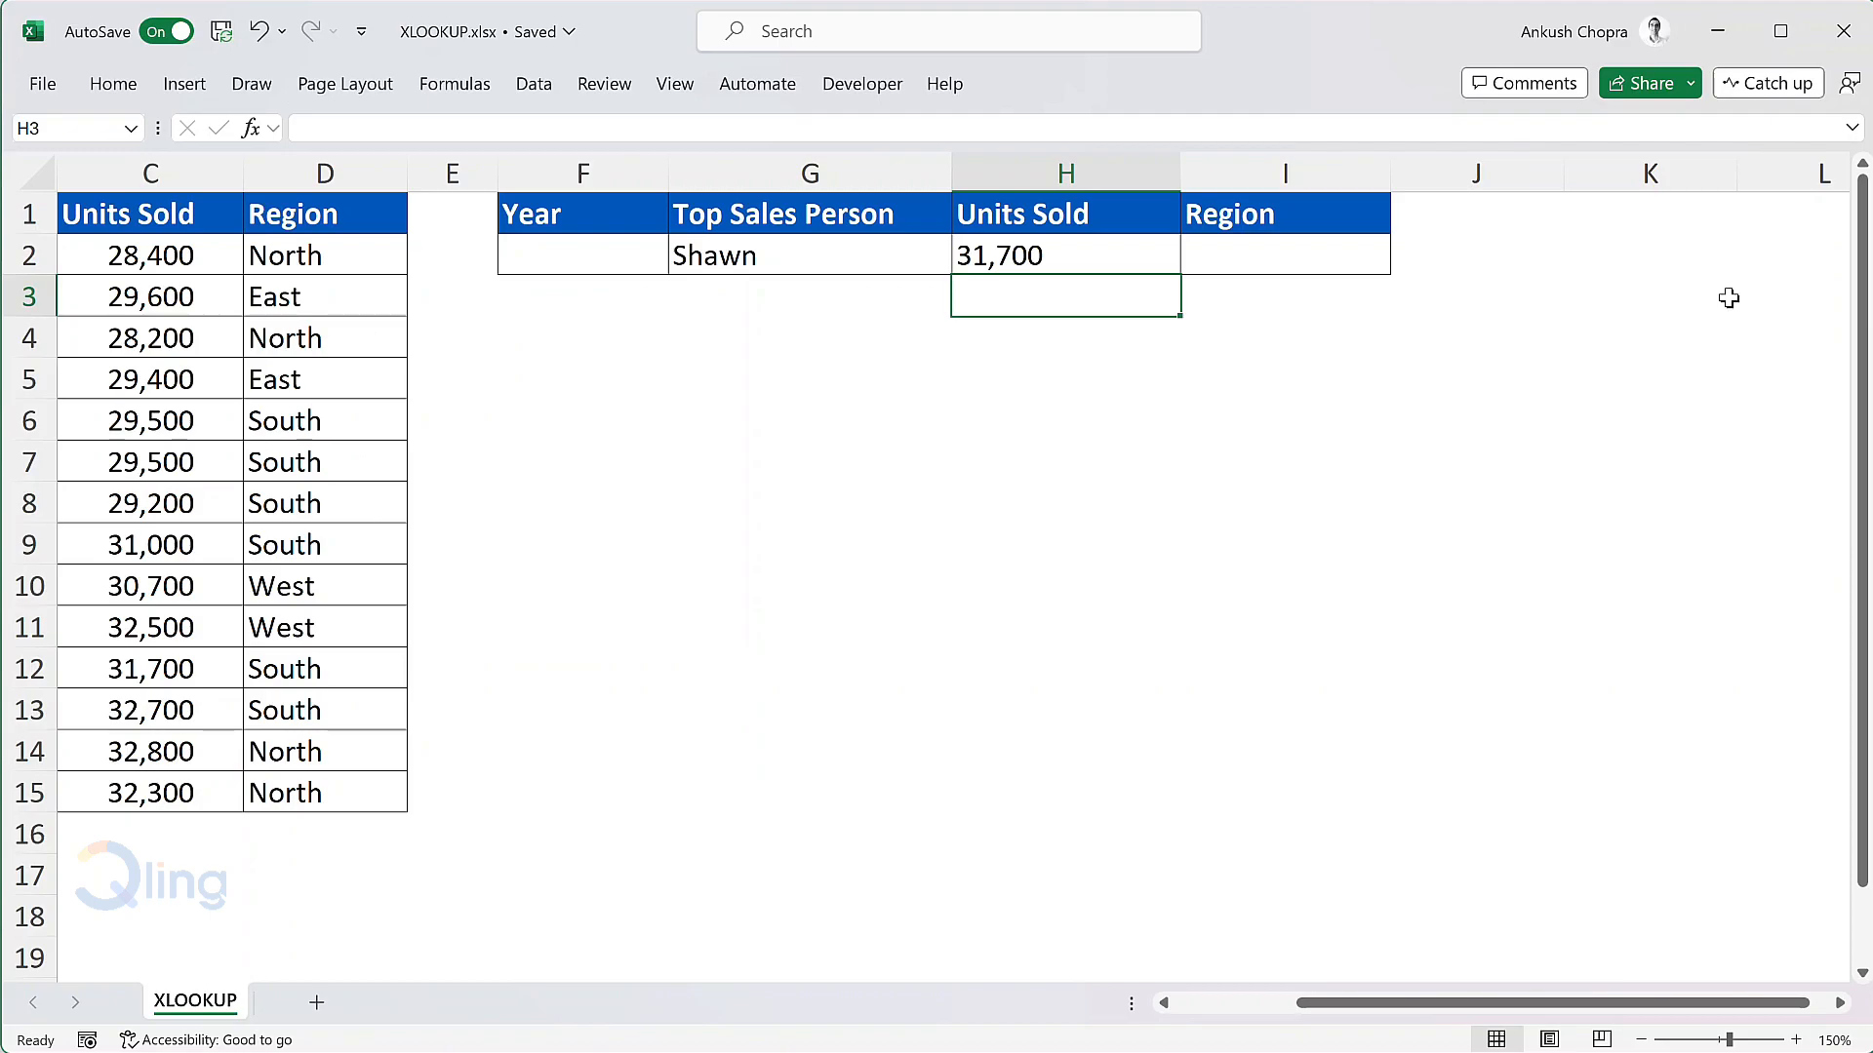
{"action": "scroll", "coordinate": [1728, 297], "scroll_direction": "left", "scroll_amount": 3}
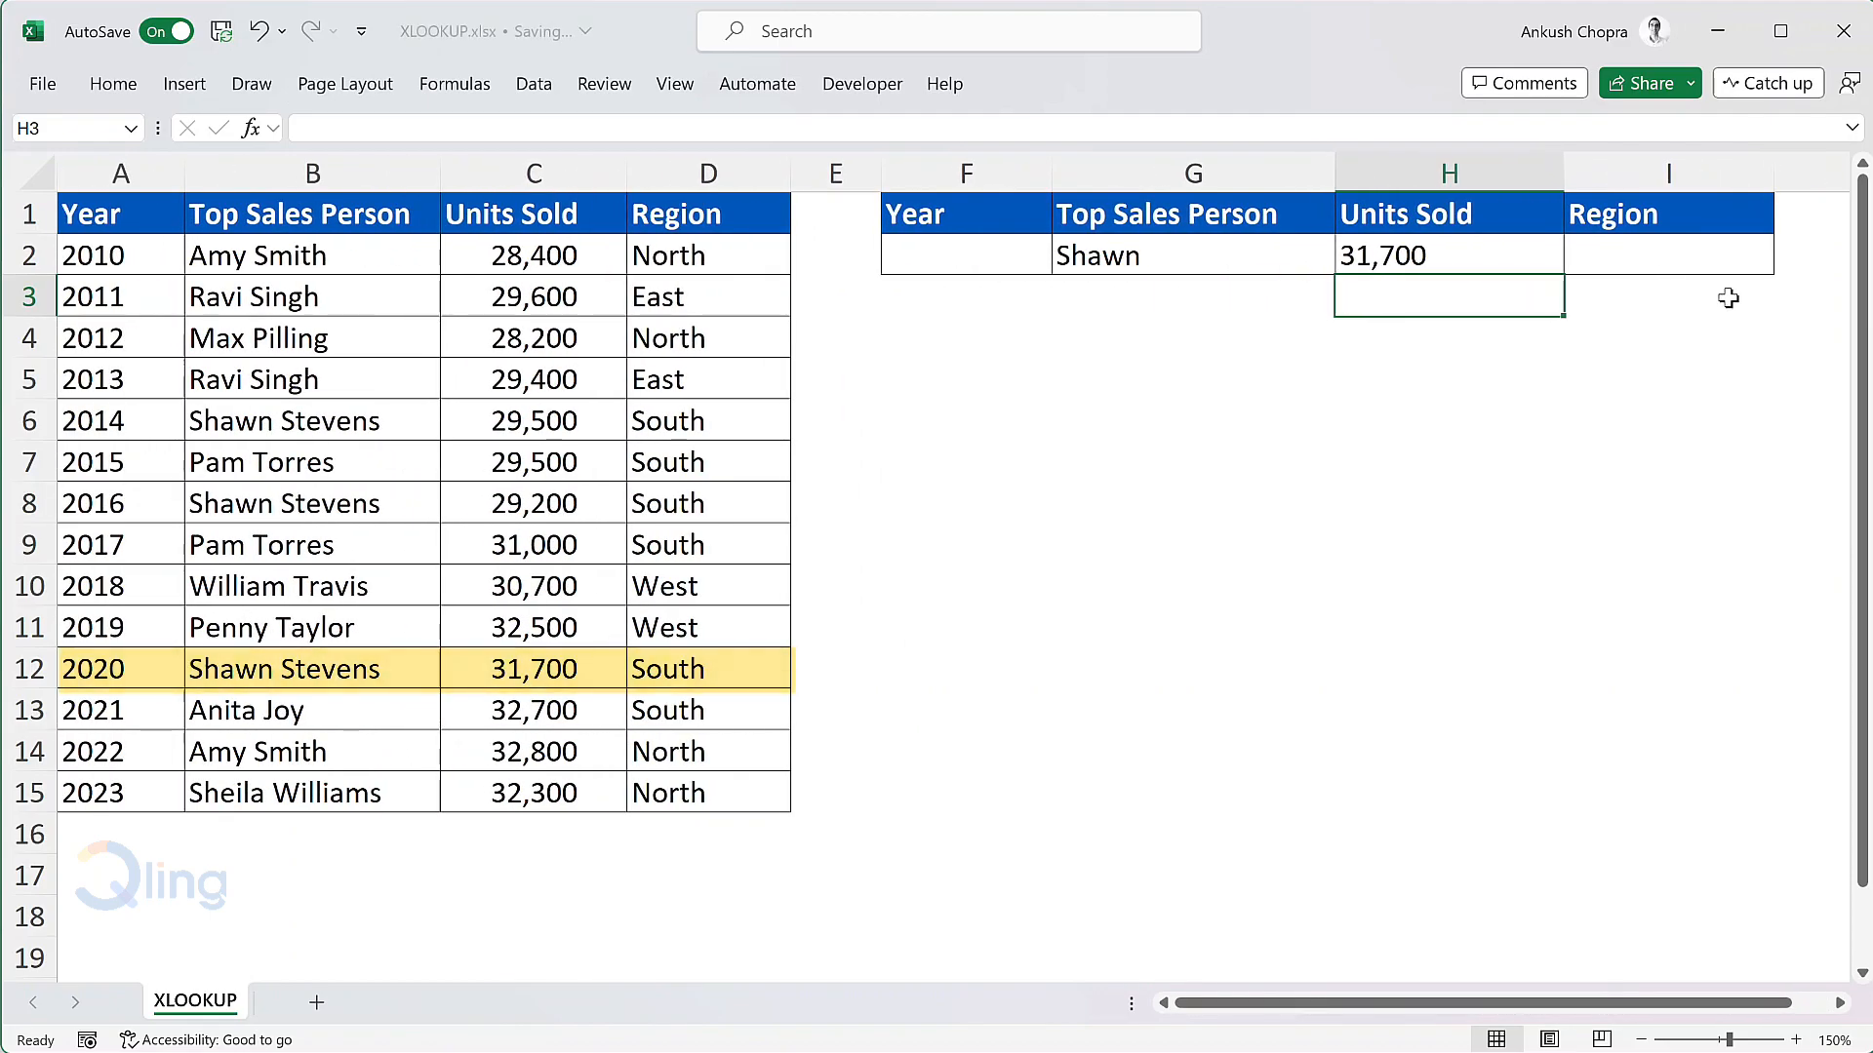